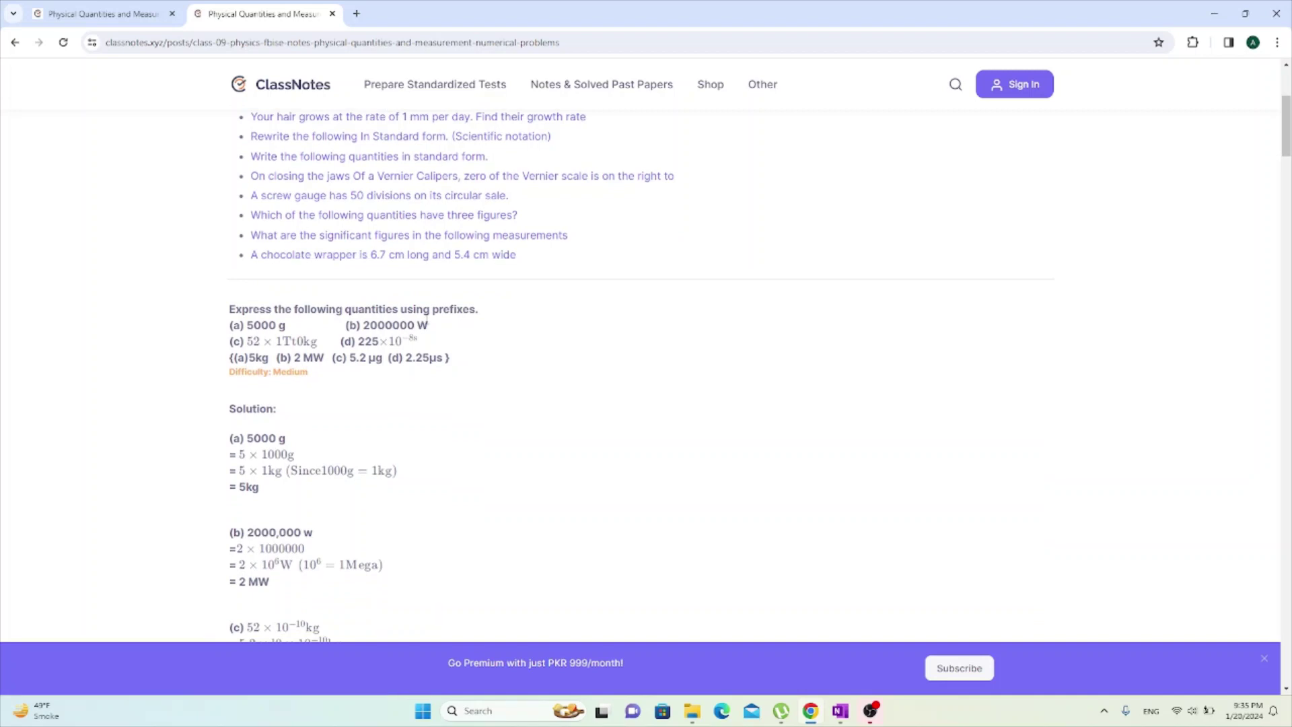
Switch to the notes page and read the Some Prefixes table with its symbols and multipliers.
{"action": "key", "text": "ctrl+shift+Tab"}
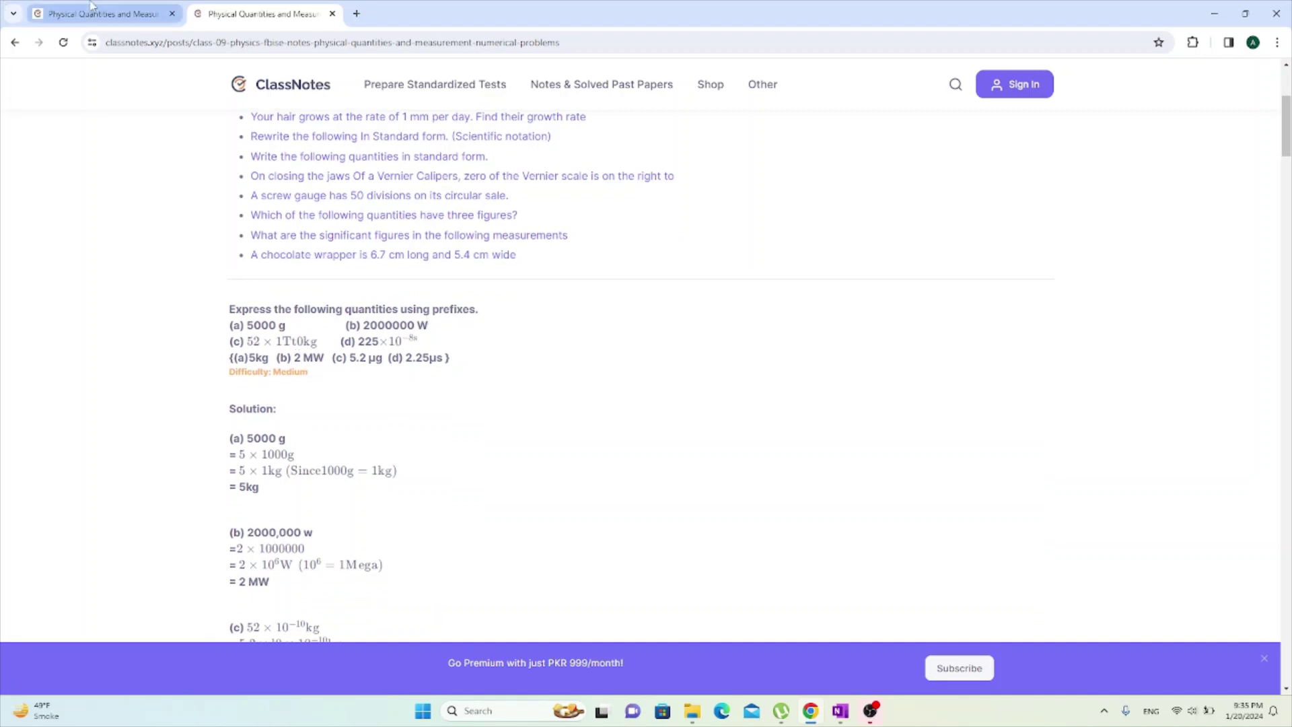
{"action": "scroll", "coordinate": [512, 372], "scroll_direction": "up", "scroll_amount": 1}
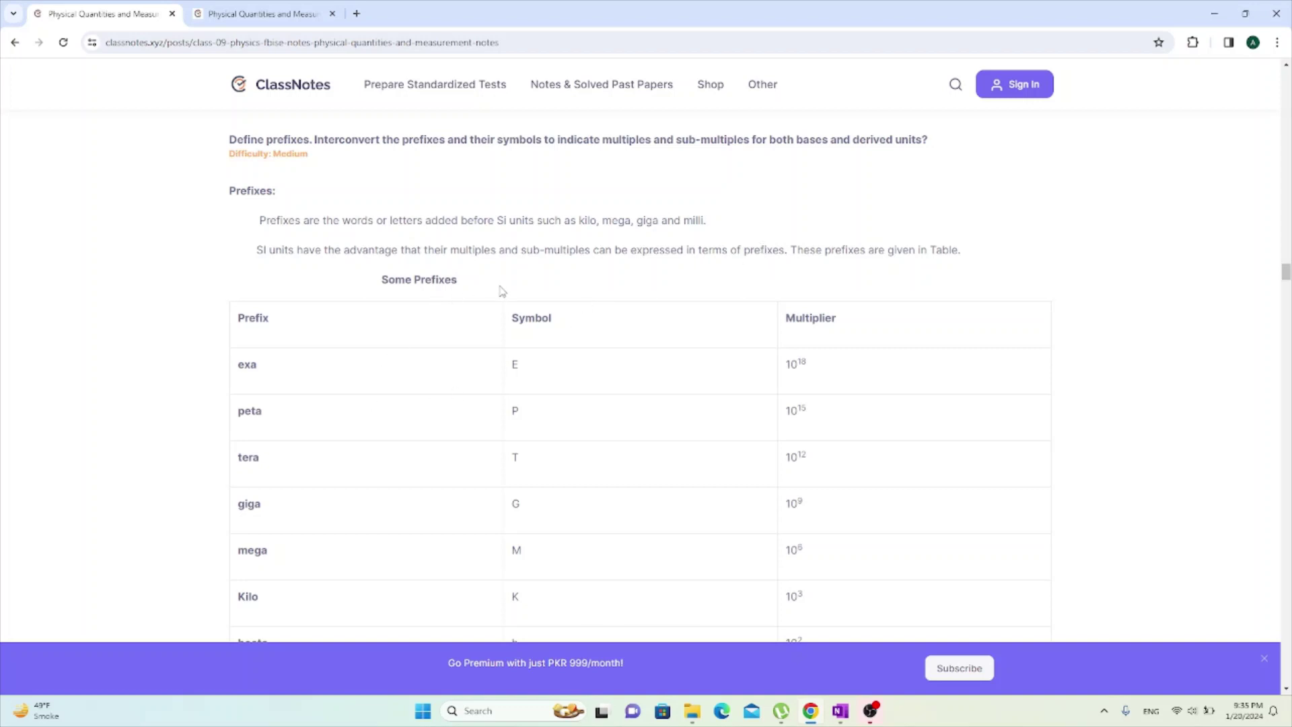
{"action": "scroll", "coordinate": [486, 330], "scroll_direction": "down", "scroll_amount": 1}
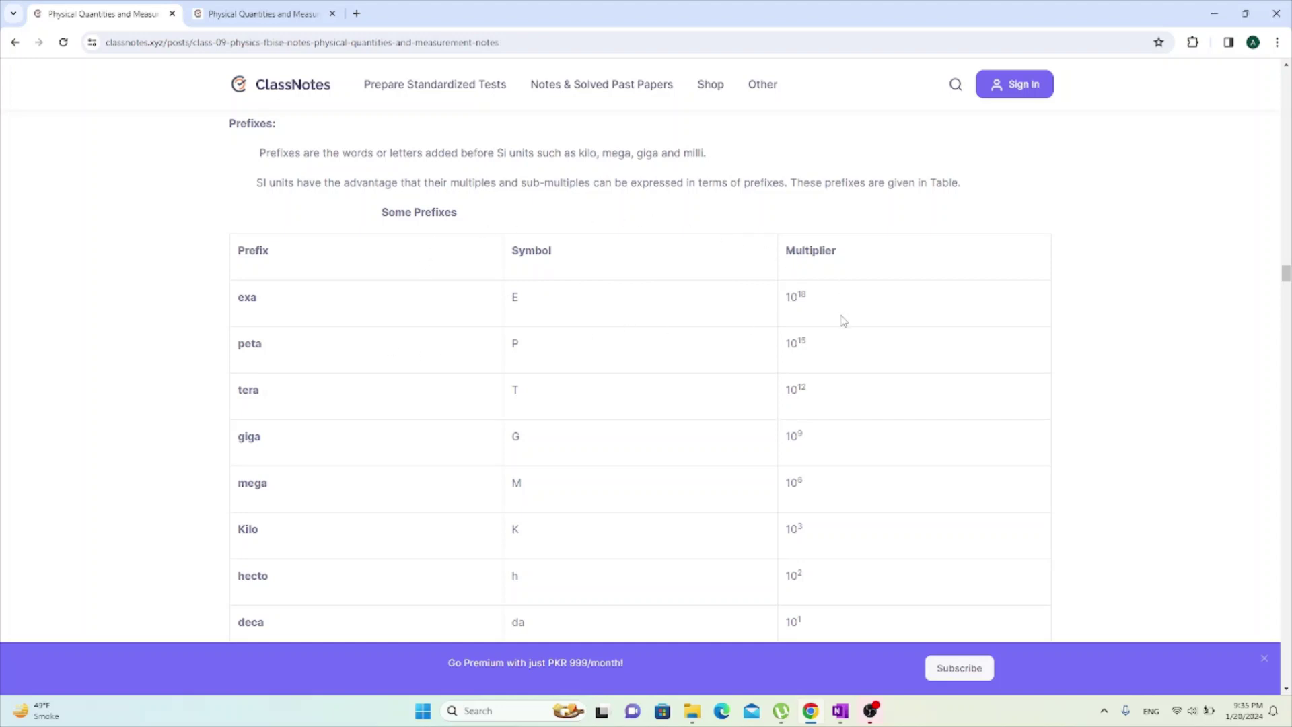
{"action": "scroll", "coordinate": [608, 353], "scroll_direction": "down", "scroll_amount": 1}
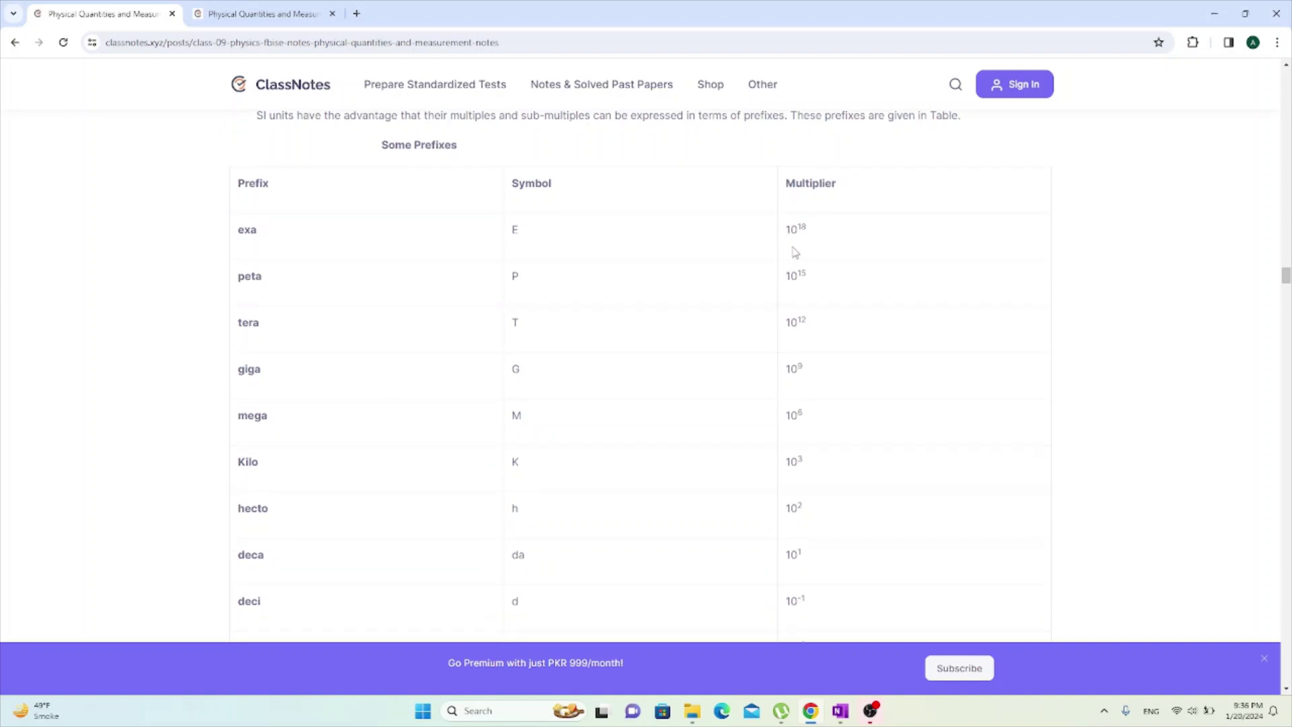
{"action": "scroll", "coordinate": [795, 252], "scroll_direction": "down", "scroll_amount": 1}
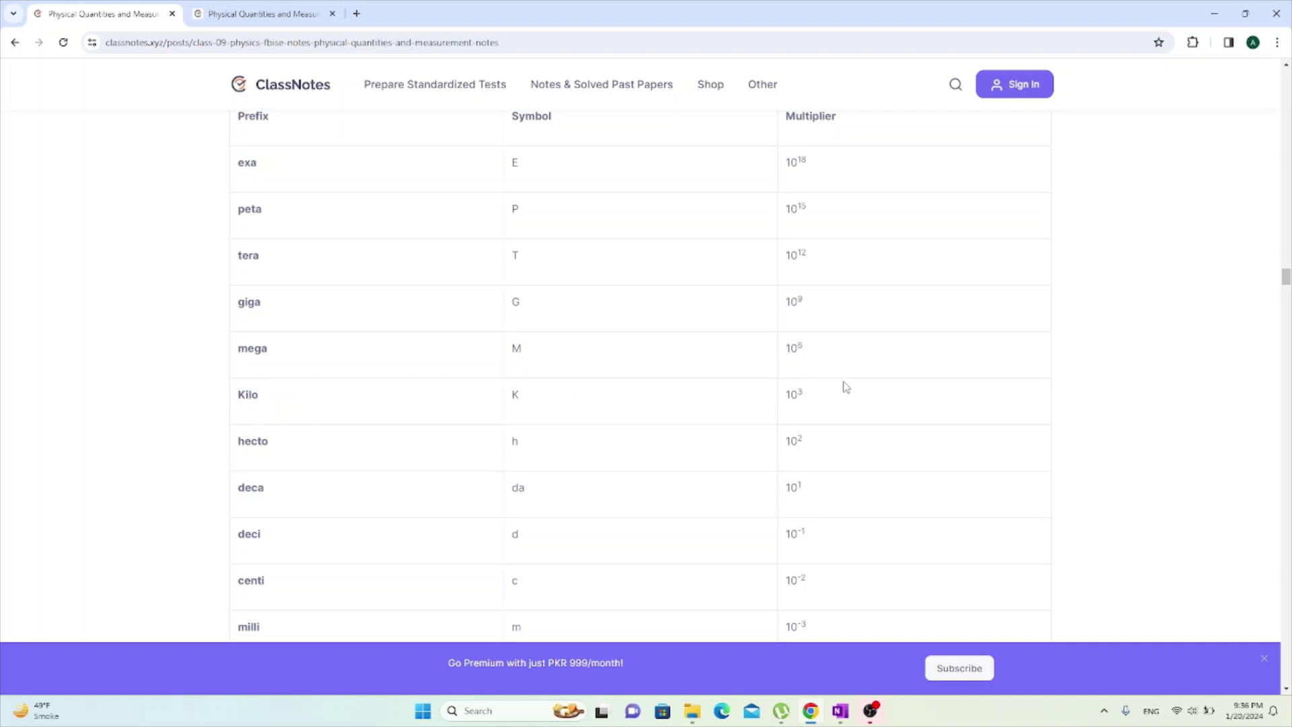
{"action": "scroll", "coordinate": [850, 391], "scroll_direction": "down", "scroll_amount": 3}
{"action": "scroll", "coordinate": [850, 391], "scroll_direction": "up", "scroll_amount": 2}
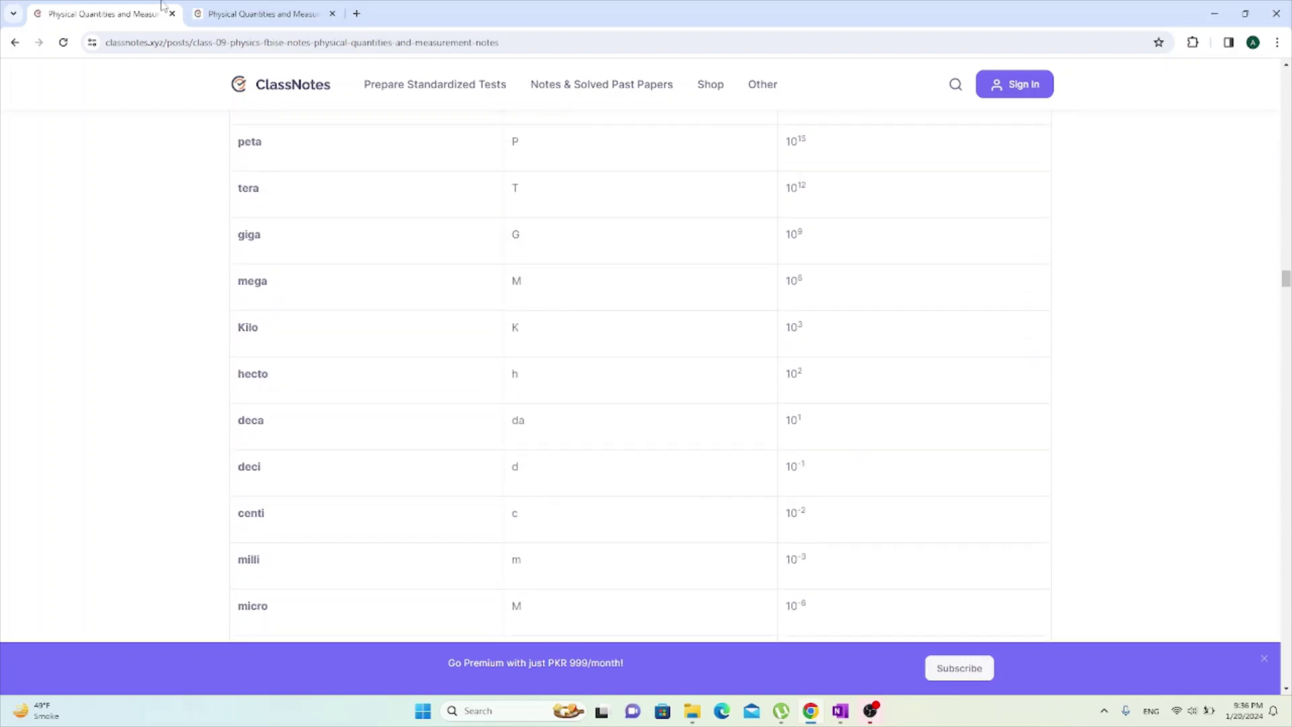
Read the problem on expressing quantities using prefixes and consult the full prefix table from exa to atto on the notes page.
{"action": "left_click", "coordinate": [269, 23]}
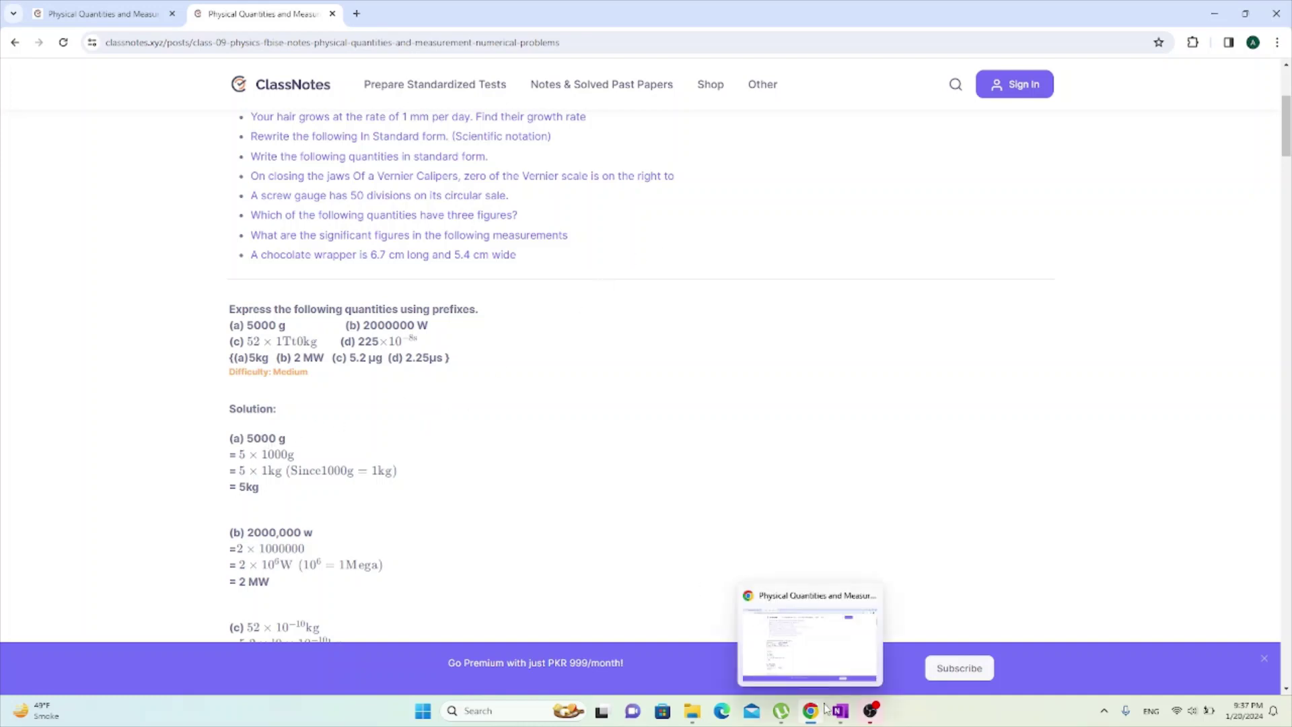
{"action": "mouse_move", "coordinate": [840, 715]}
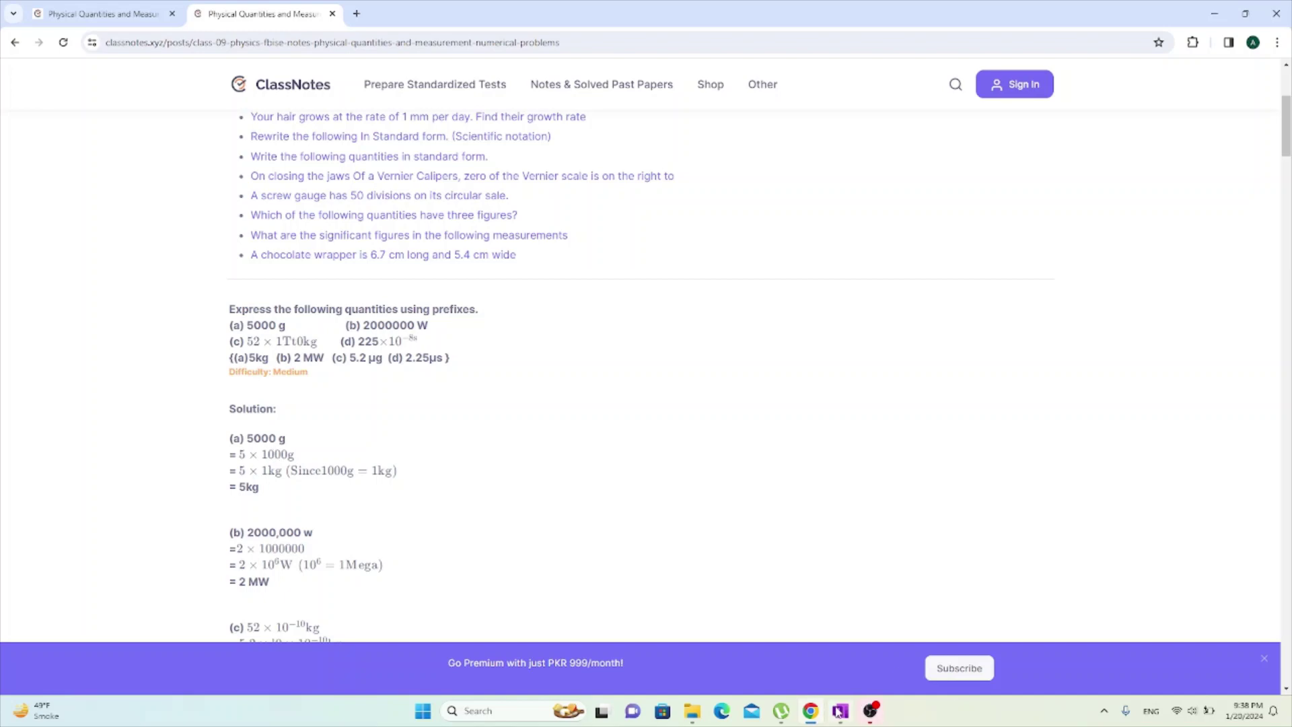
{"action": "left_click", "coordinate": [134, 14]}
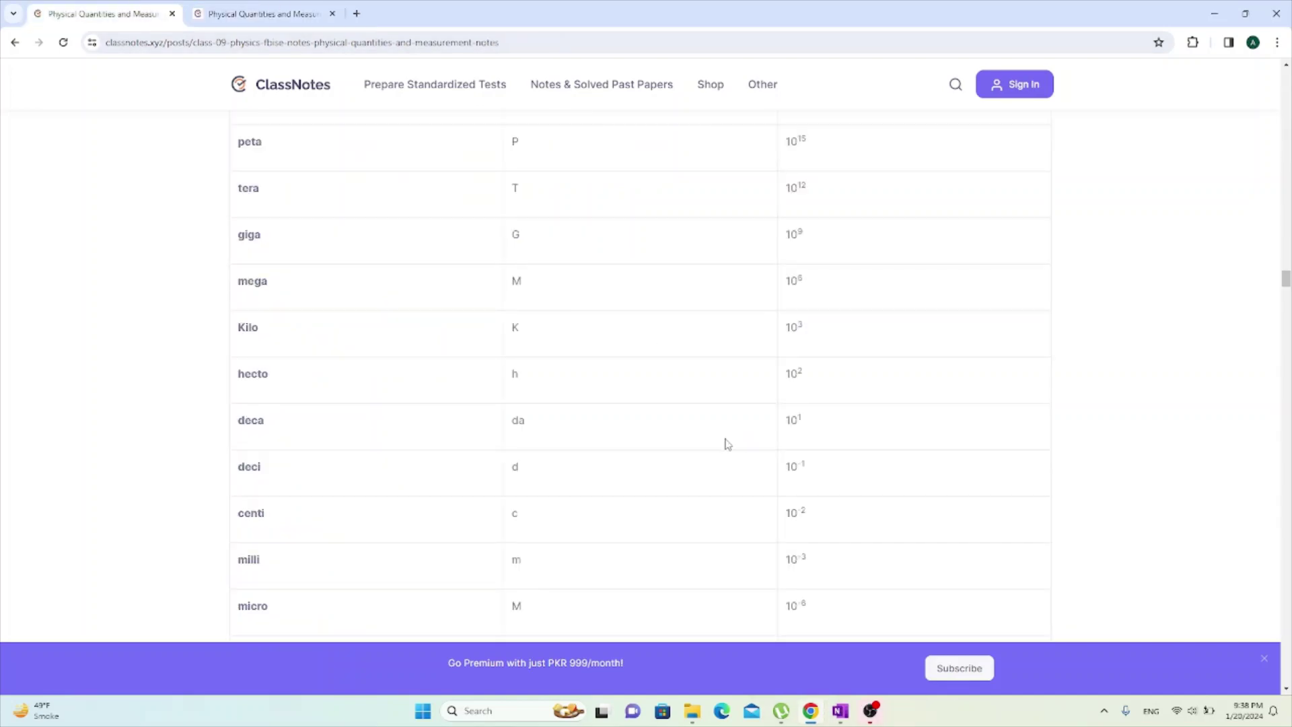
{"action": "scroll", "coordinate": [530, 412], "scroll_direction": "up", "scroll_amount": 2}
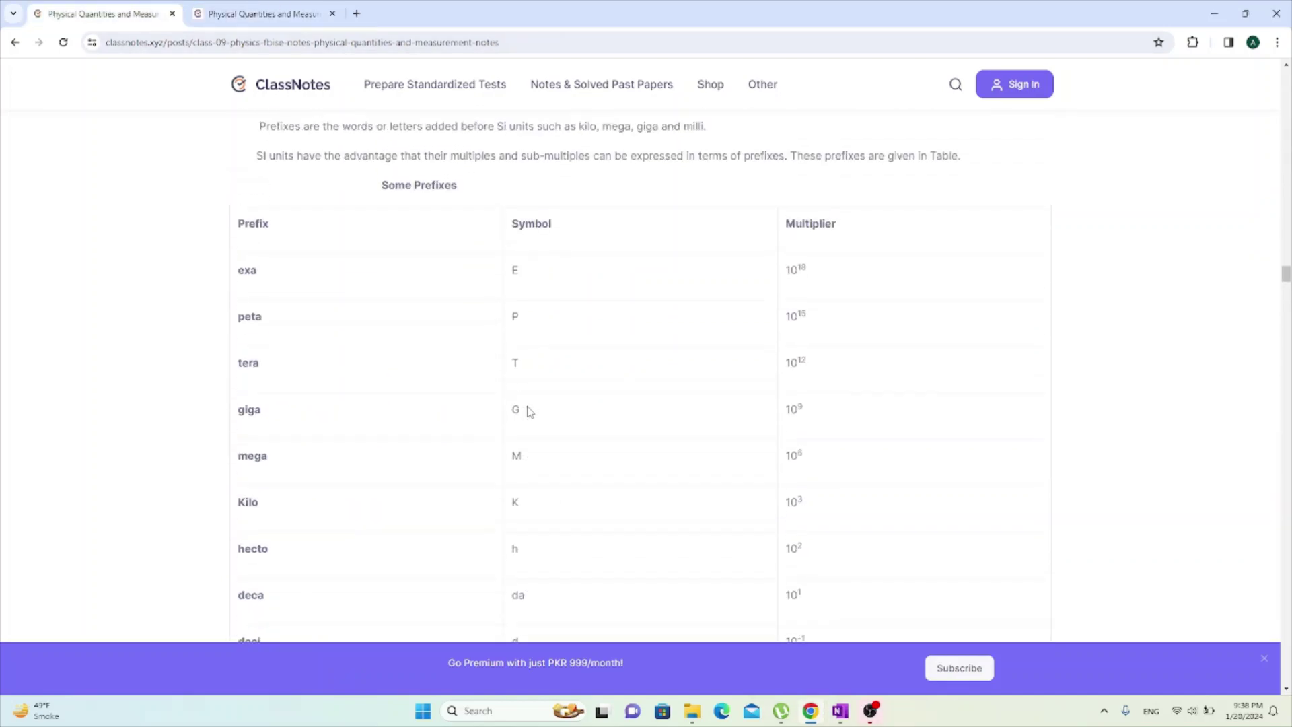
{"action": "scroll", "coordinate": [530, 412], "scroll_direction": "down", "scroll_amount": 5}
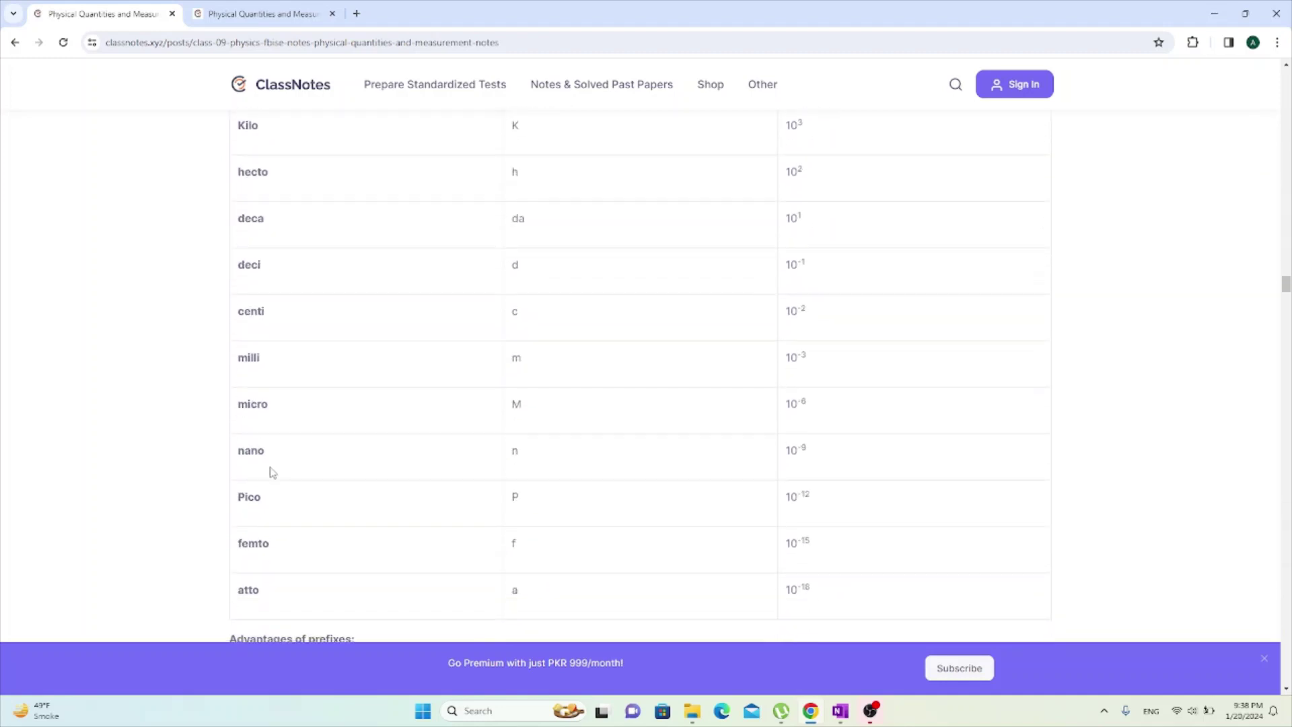
{"action": "scroll", "coordinate": [273, 473], "scroll_direction": "down", "scroll_amount": 1}
{"action": "scroll", "coordinate": [292, 462], "scroll_direction": "up", "scroll_amount": 5}
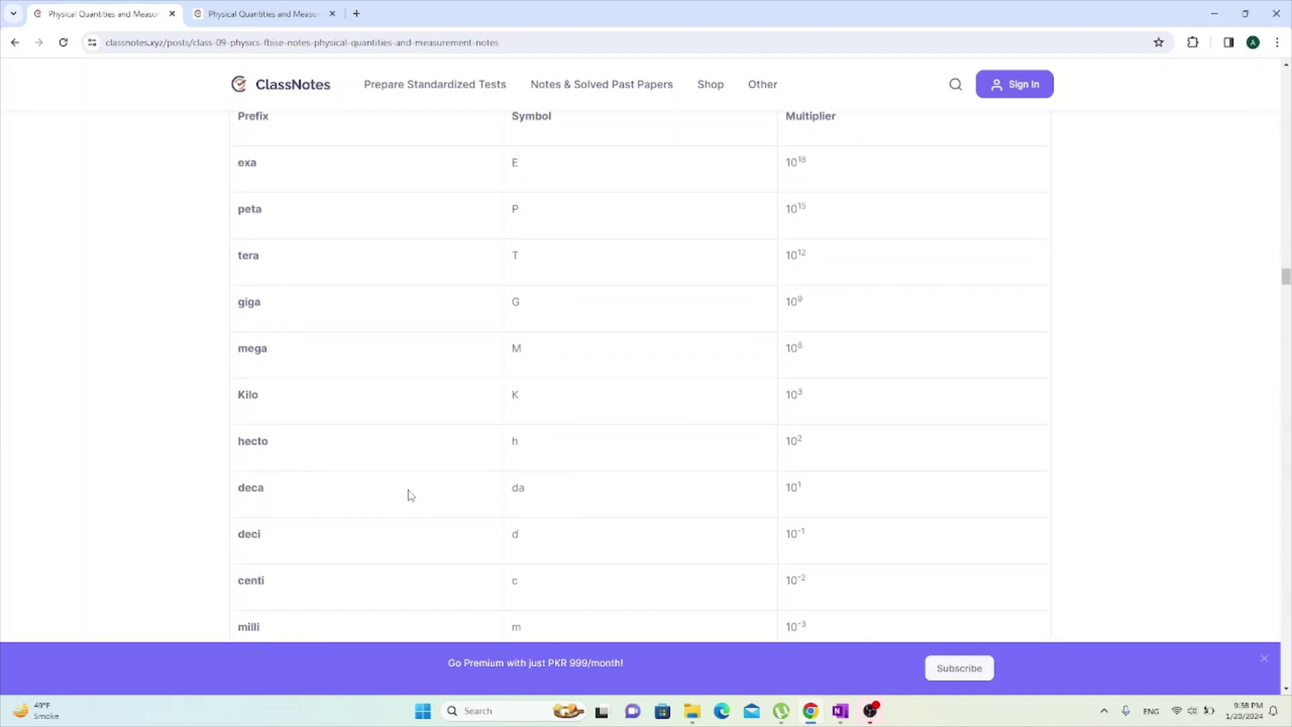
{"action": "scroll", "coordinate": [409, 494], "scroll_direction": "up", "scroll_amount": 1}
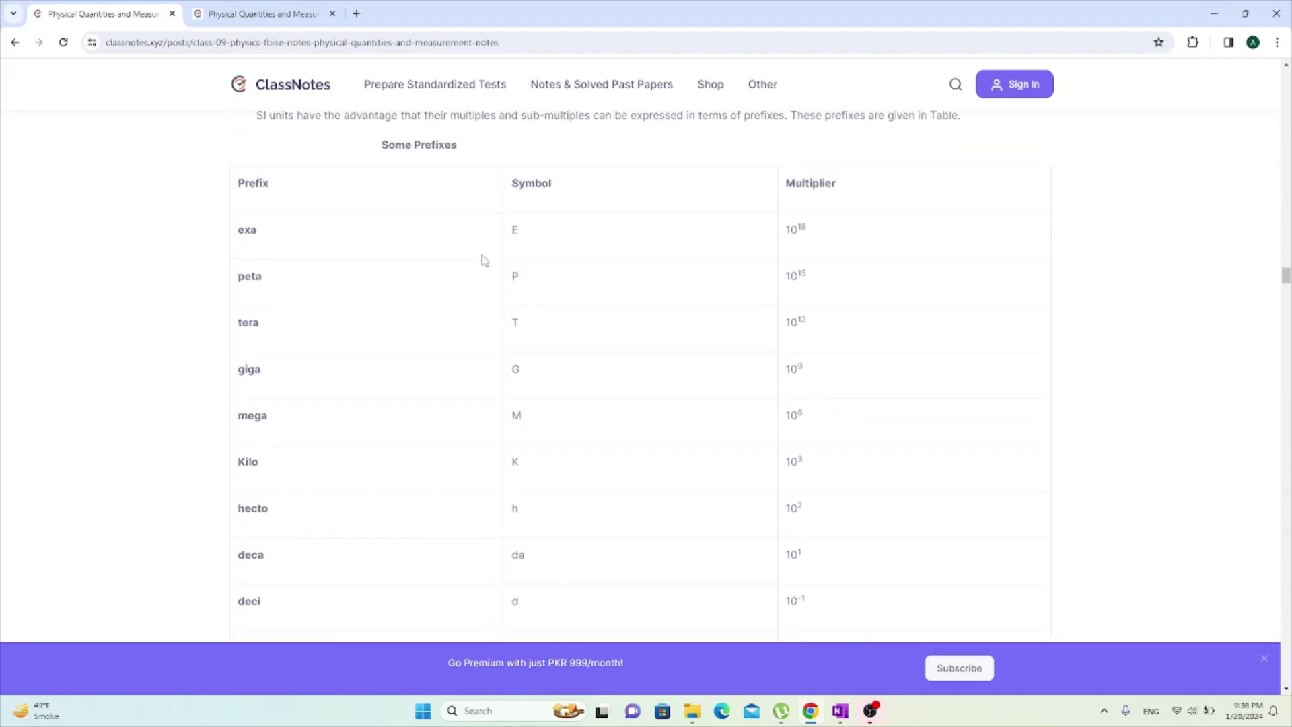
Compare part (a), 5000 g, with the prefix table and view its worked kilogram conversion in OneNote.
{"action": "left_click", "coordinate": [229, 13]}
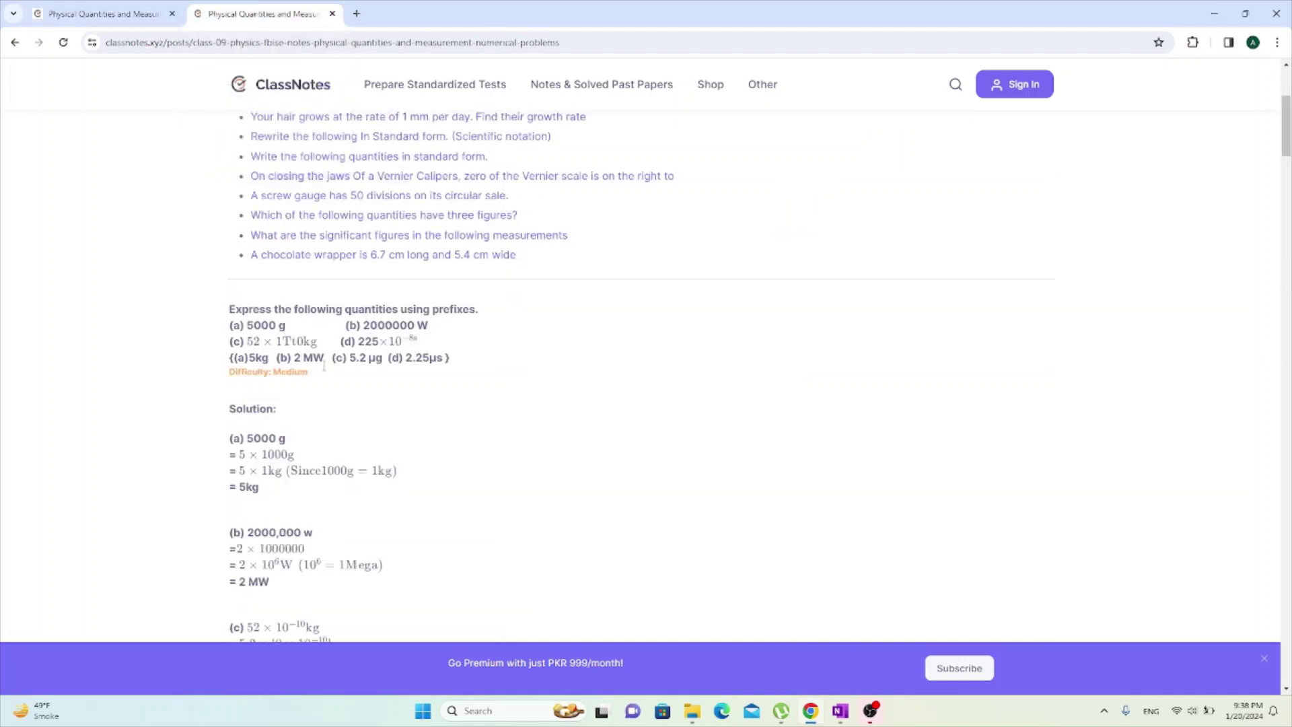
{"action": "left_click", "coordinate": [111, 6]}
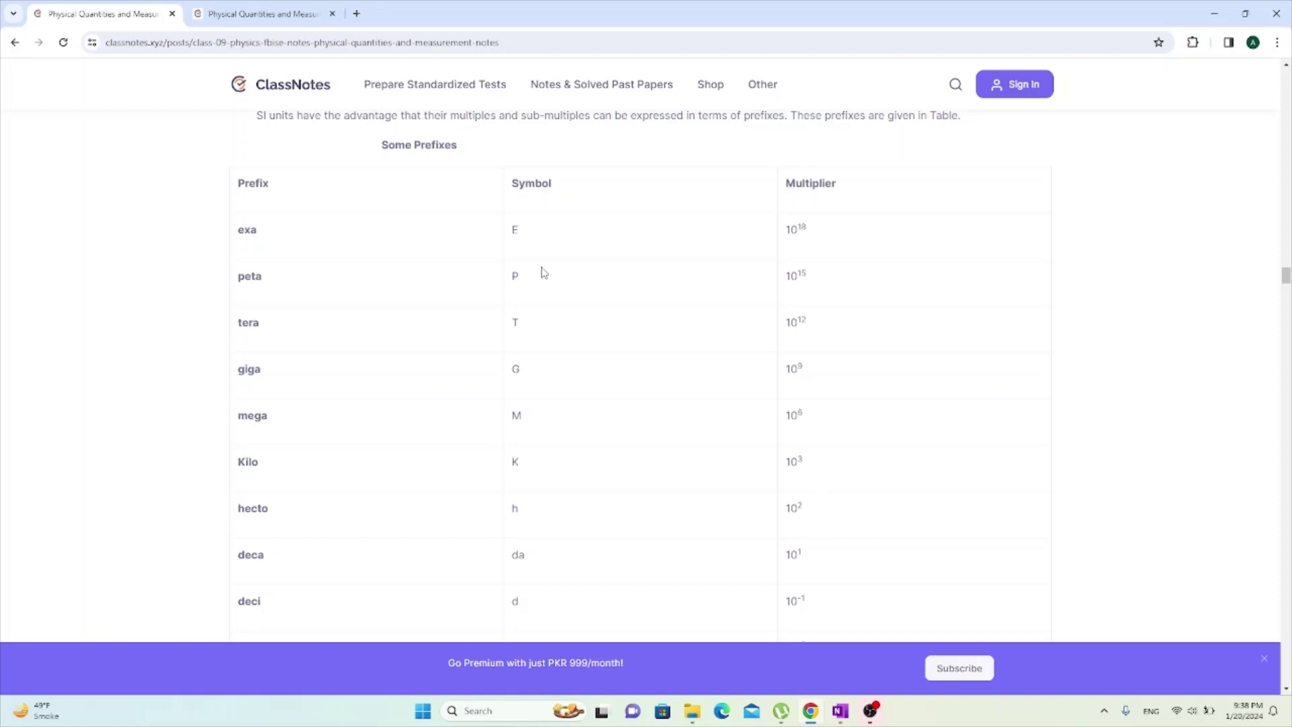
{"action": "left_click", "coordinate": [222, 13]}
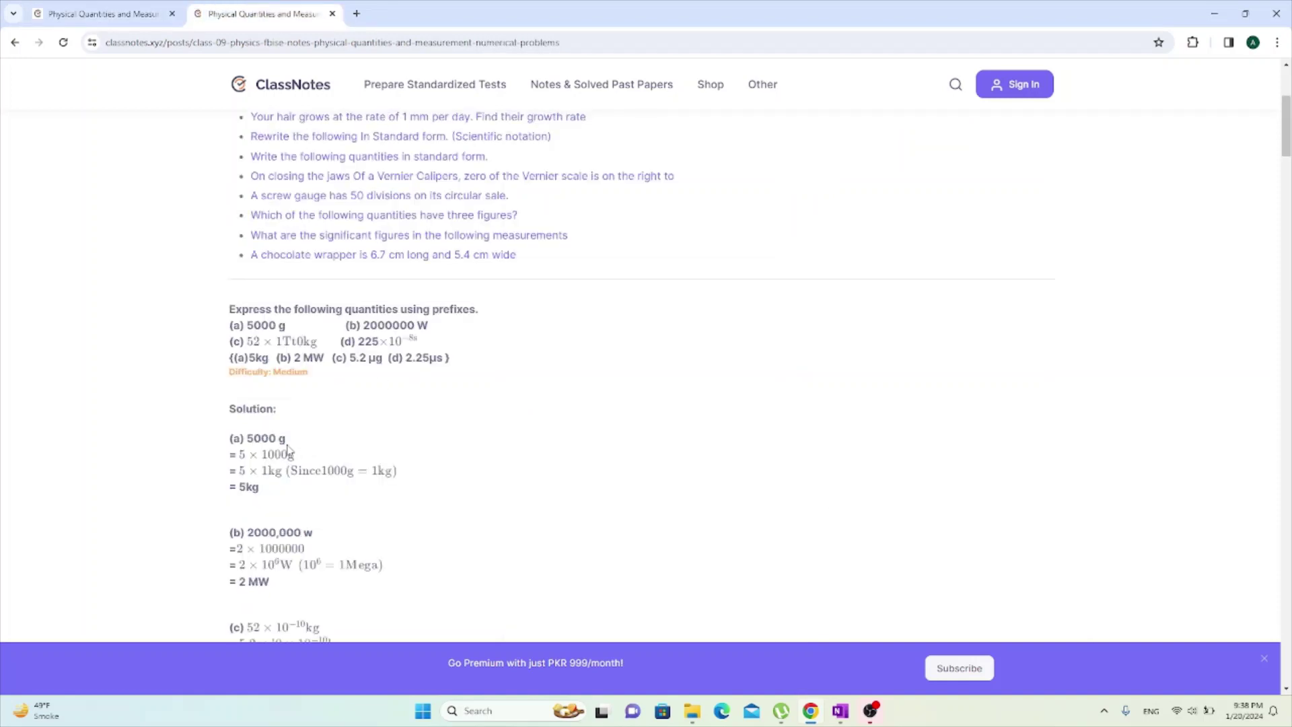
{"action": "left_click", "coordinate": [843, 713]}
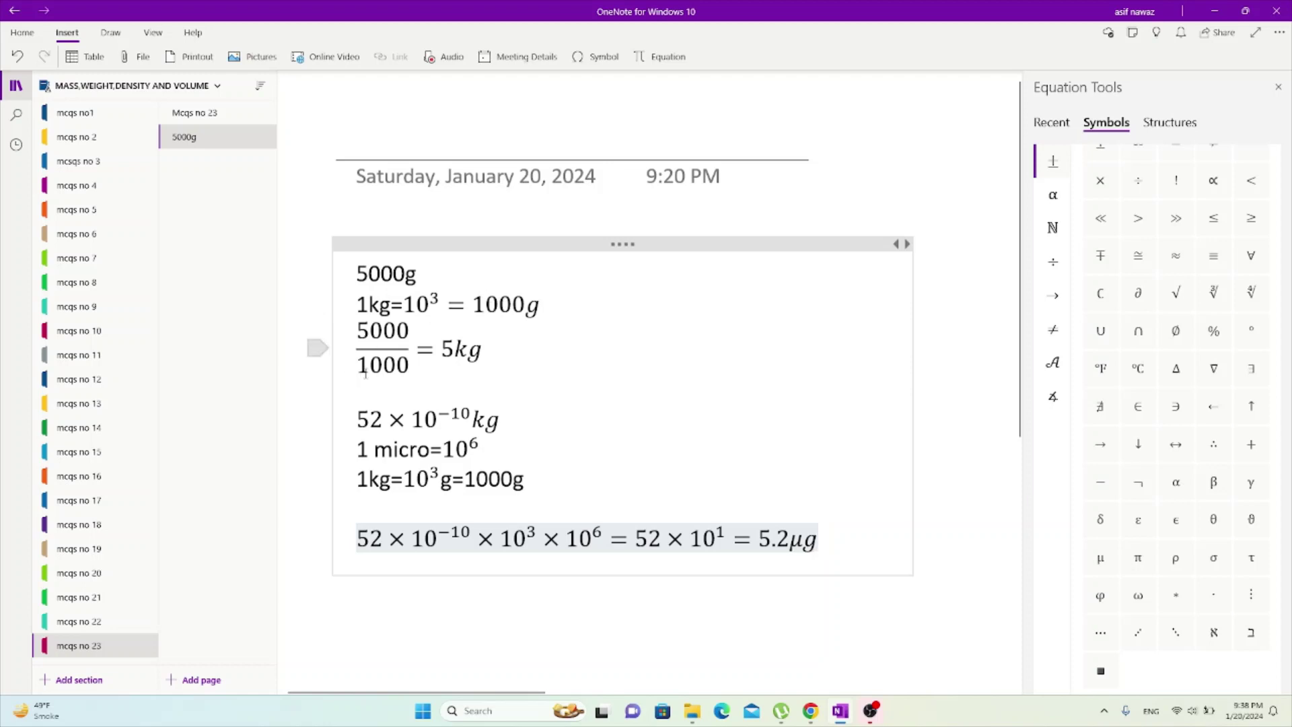
Return to Chrome, highlight 2000,000 in part (b) and check the mega multiplier in the prefix table.
{"action": "left_click", "coordinate": [810, 711]}
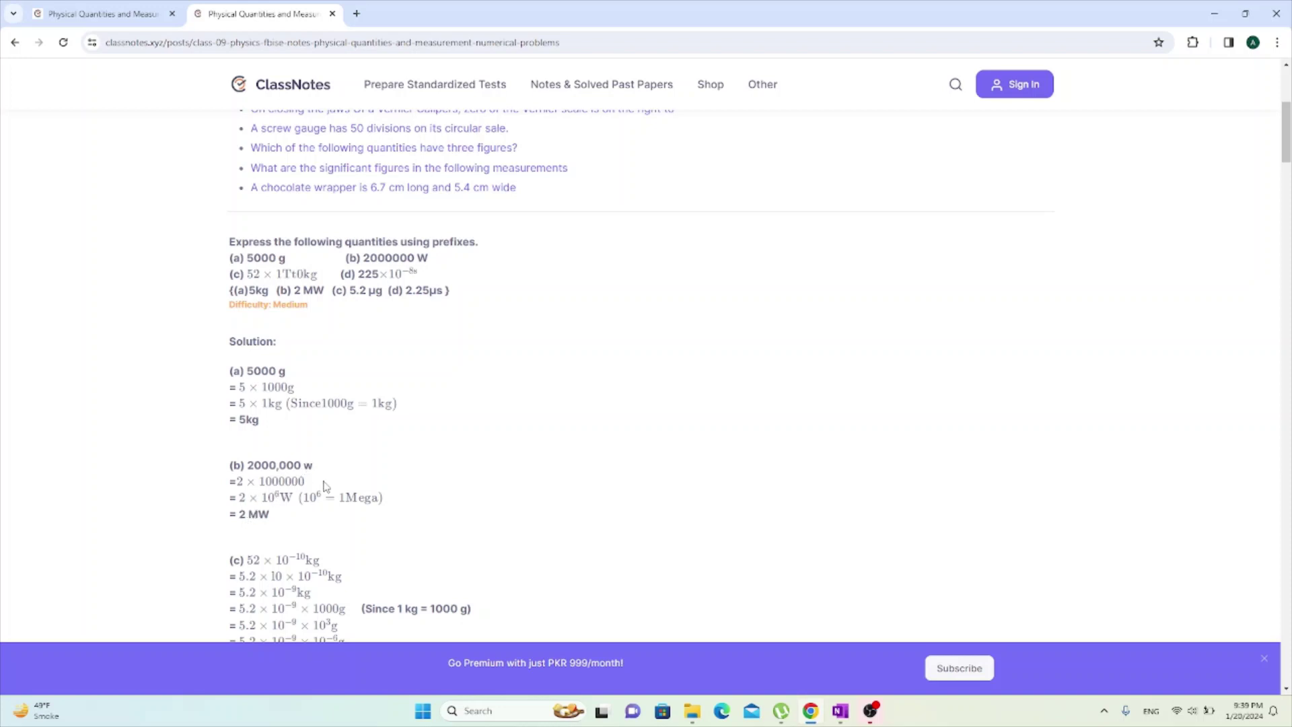
{"action": "double_click", "coordinate": [273, 465]}
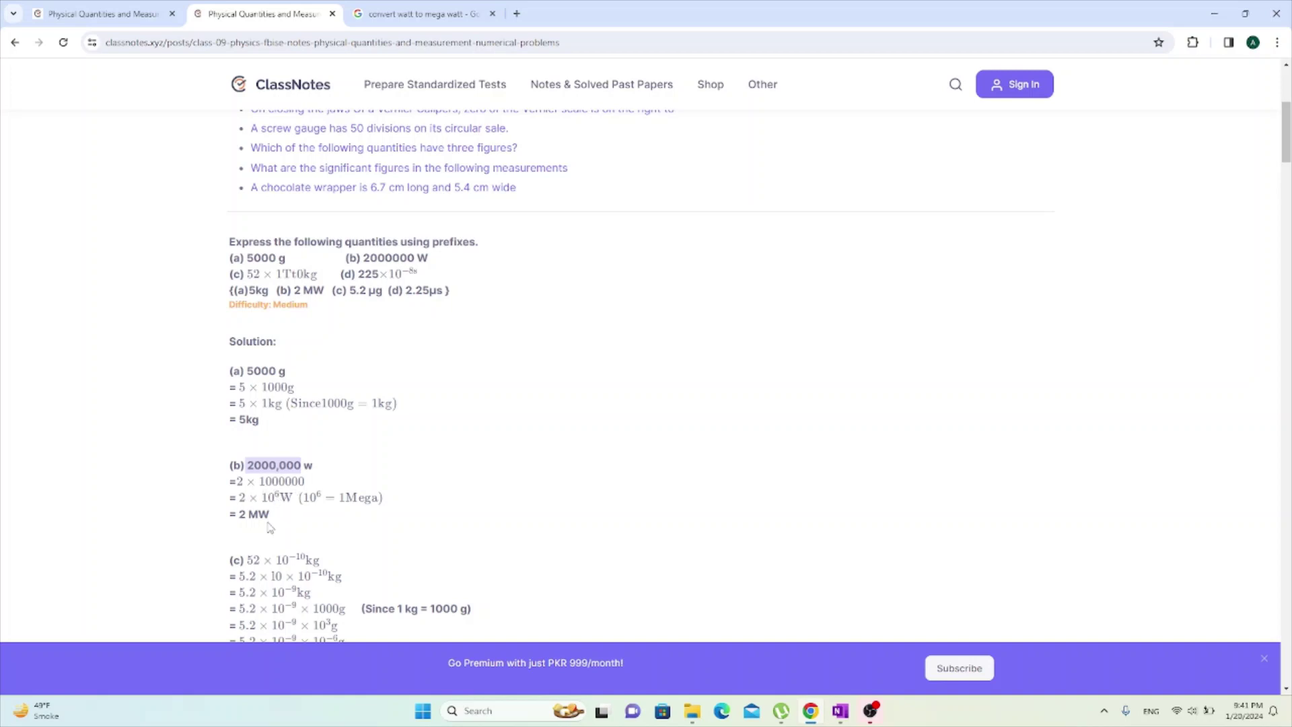
{"action": "left_click", "coordinate": [840, 711]}
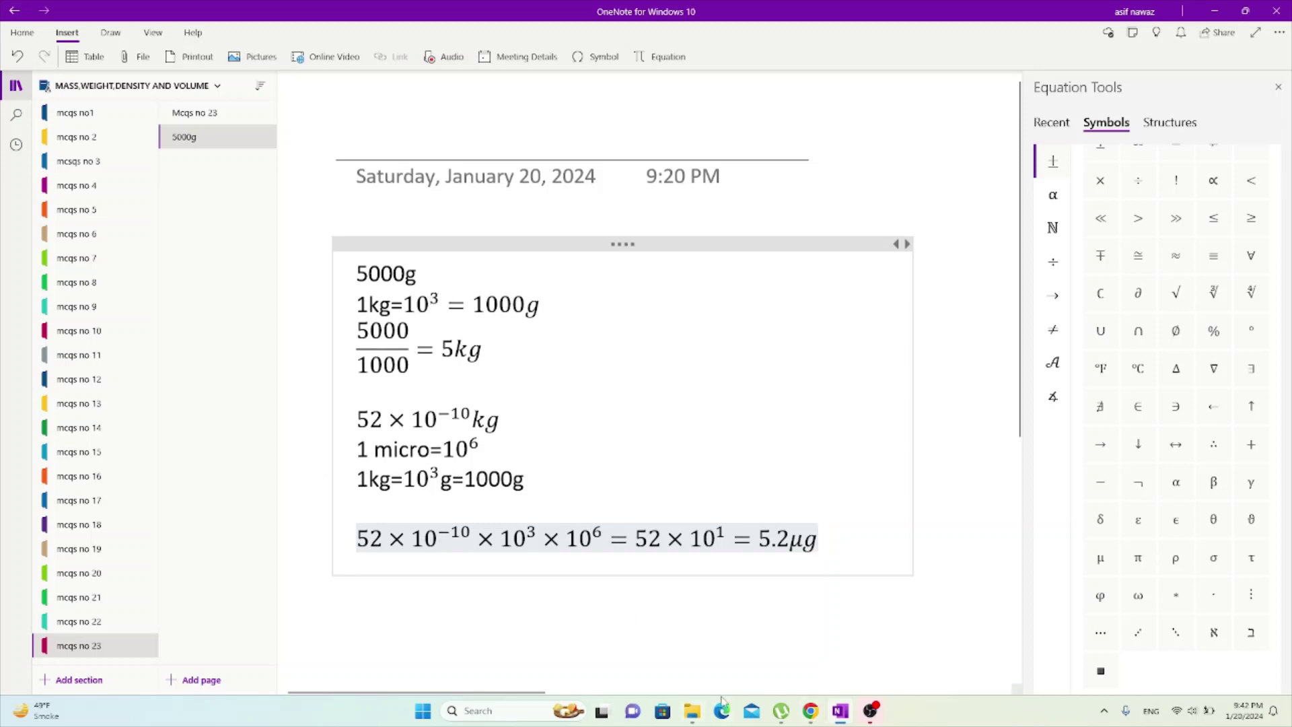
{"action": "left_click", "coordinate": [810, 711]}
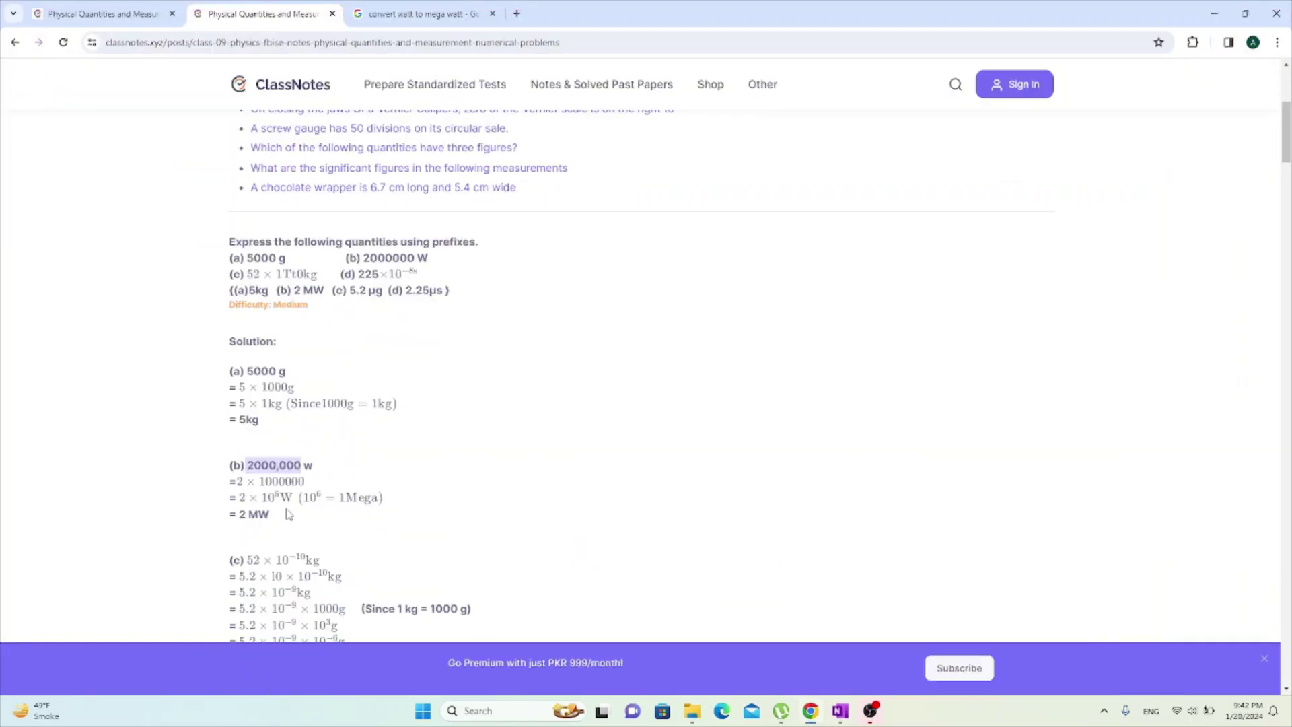
{"action": "left_click", "coordinate": [170, 6]}
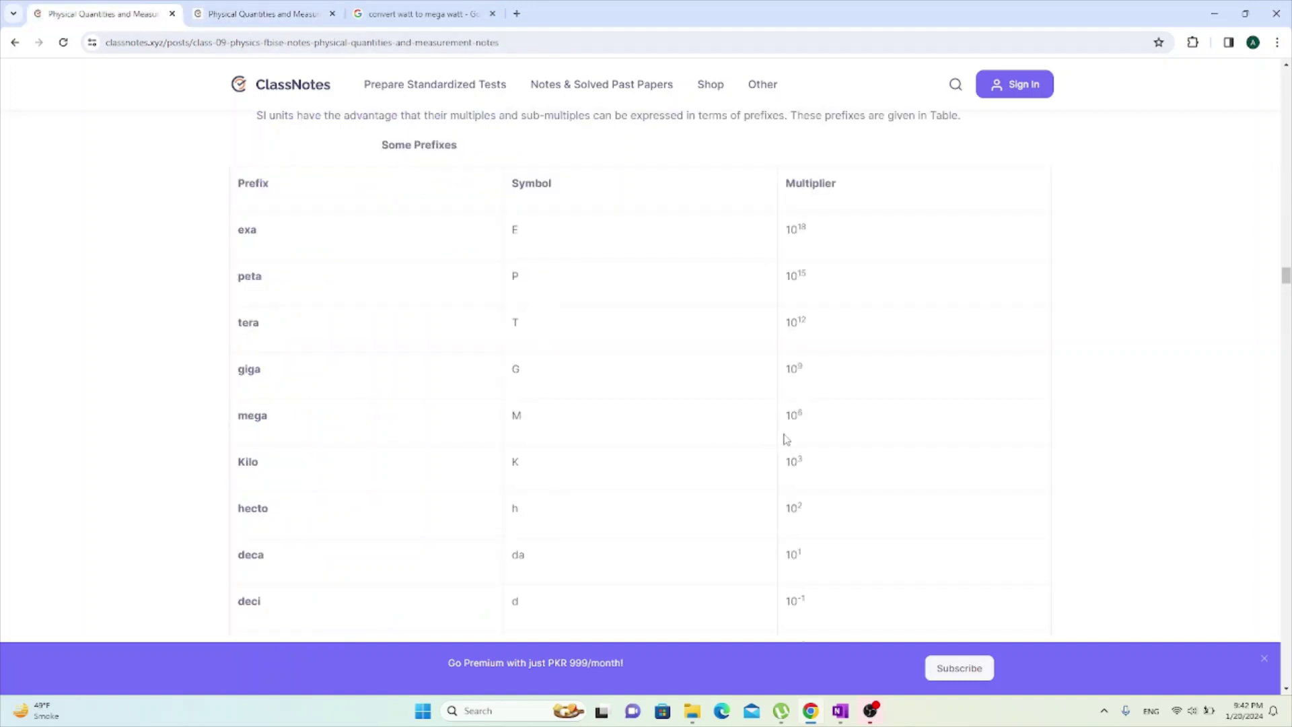
{"action": "left_click", "coordinate": [266, 13]}
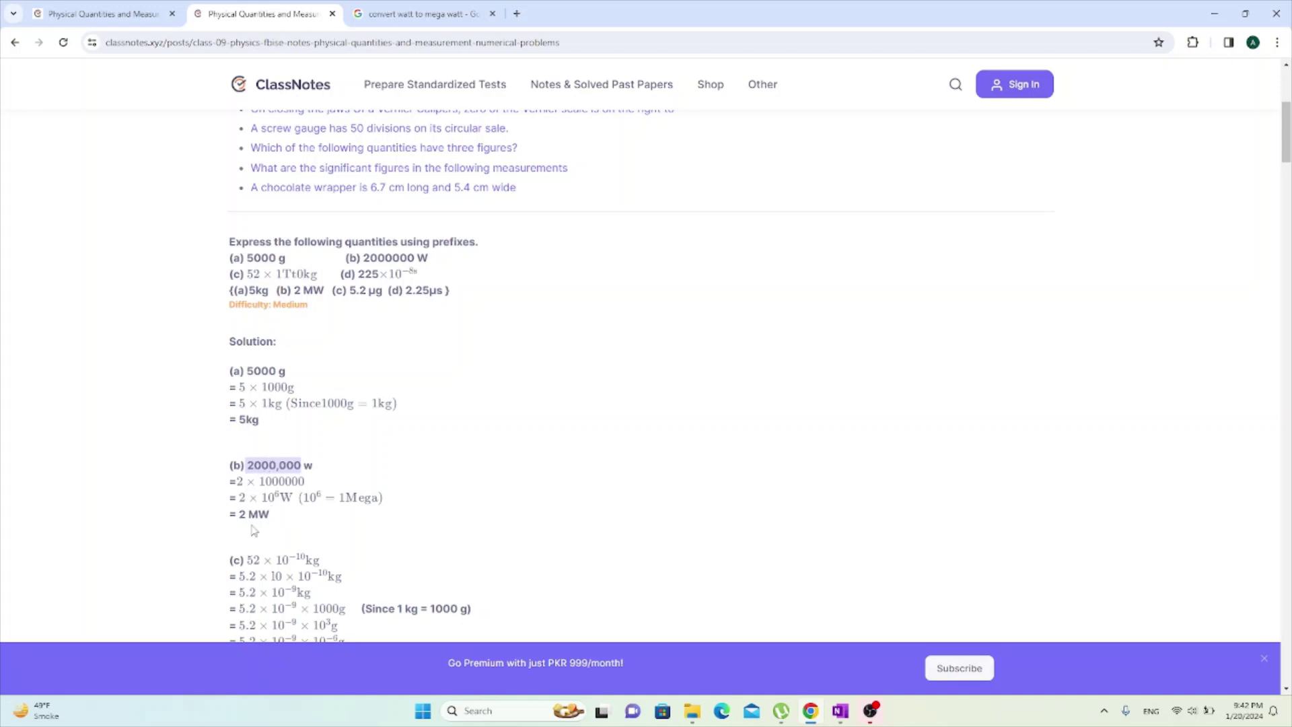
Review the part (c) solution for 52 × 10⁻¹⁰ kg on the problems page and its worked conversion in OneNote.
{"action": "left_click", "coordinate": [840, 711]}
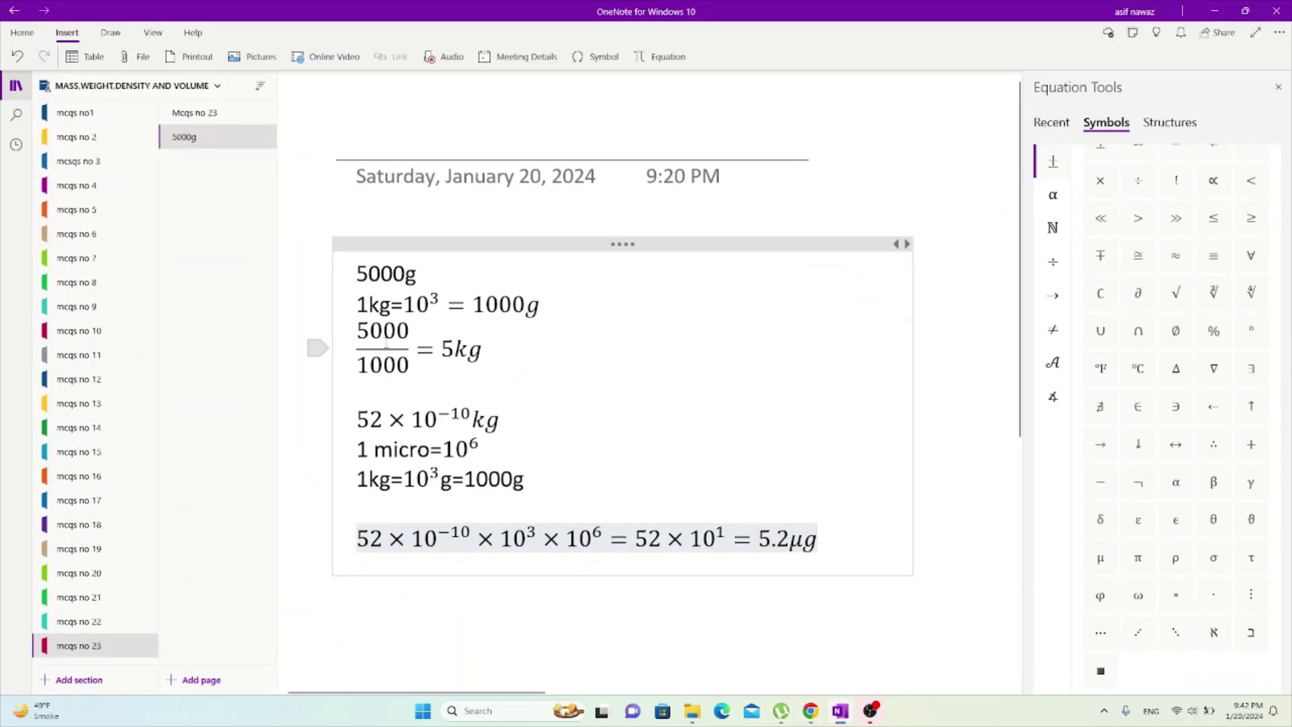
{"action": "left_click", "coordinate": [841, 714]}
{"action": "scroll", "coordinate": [289, 401], "scroll_direction": "down", "scroll_amount": 2}
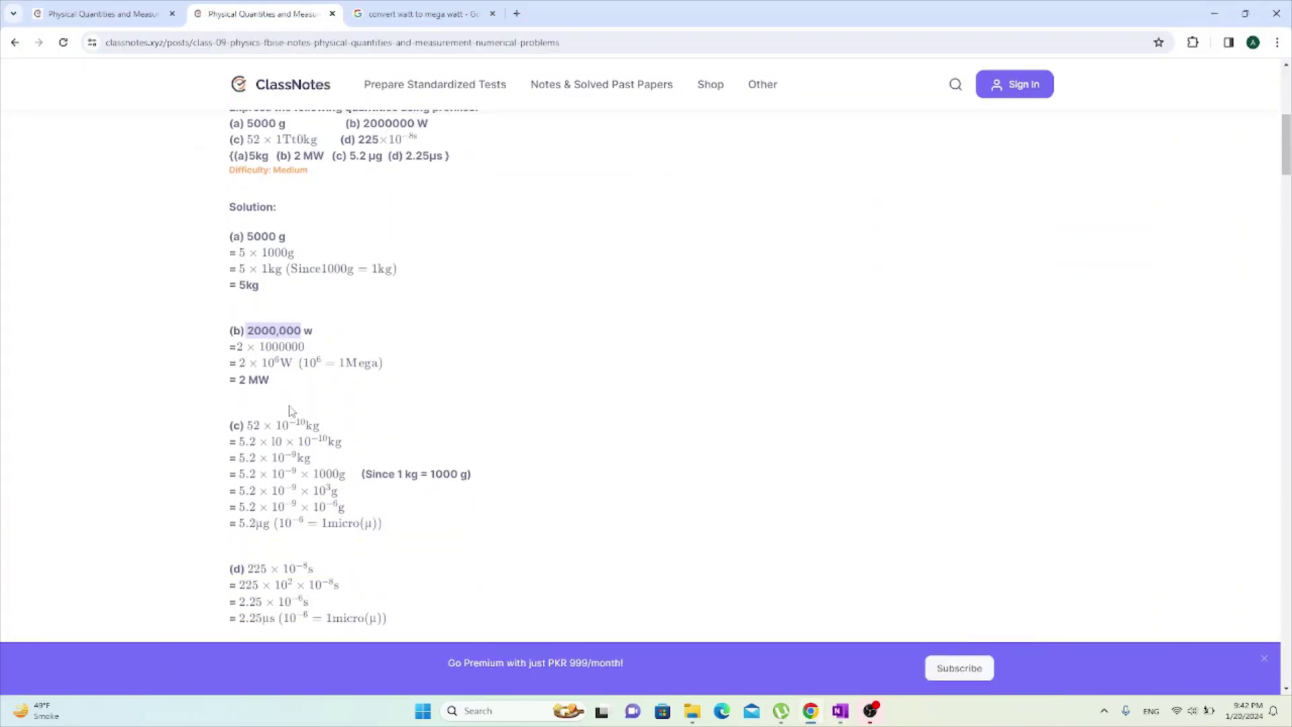
{"action": "scroll", "coordinate": [291, 410], "scroll_direction": "down", "scroll_amount": 1}
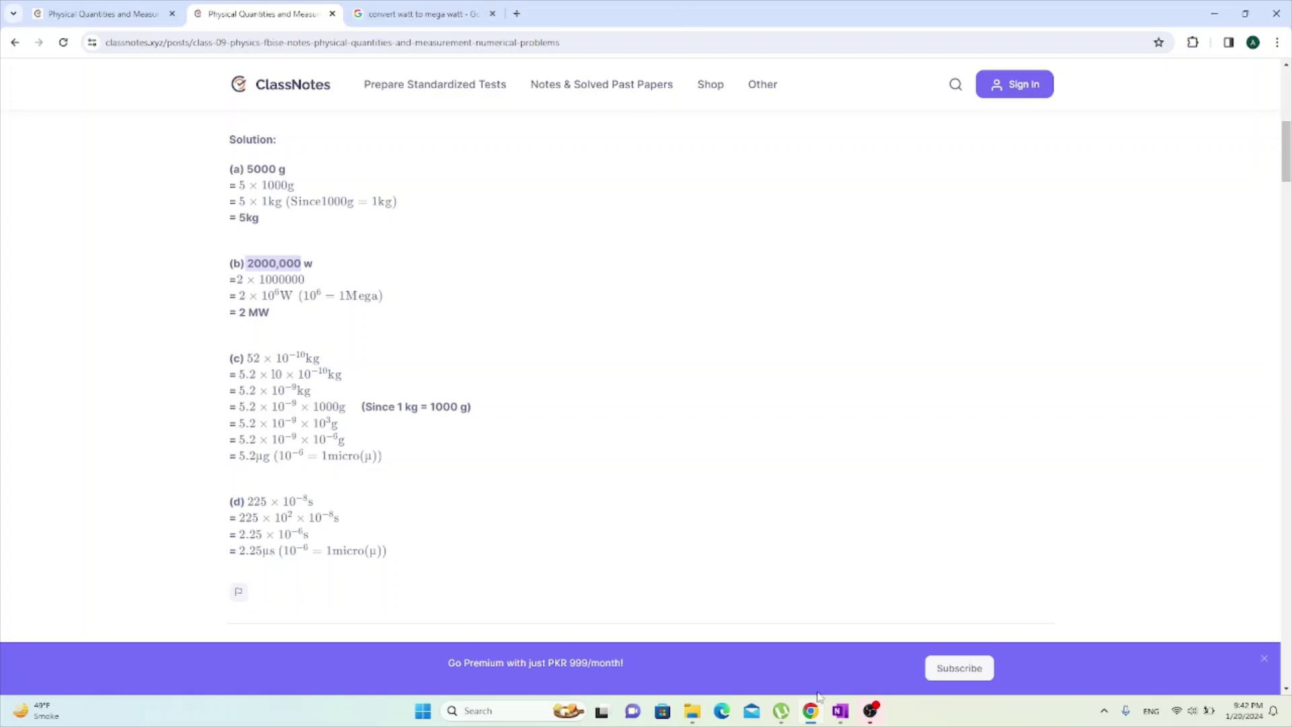
{"action": "left_click", "coordinate": [836, 710]}
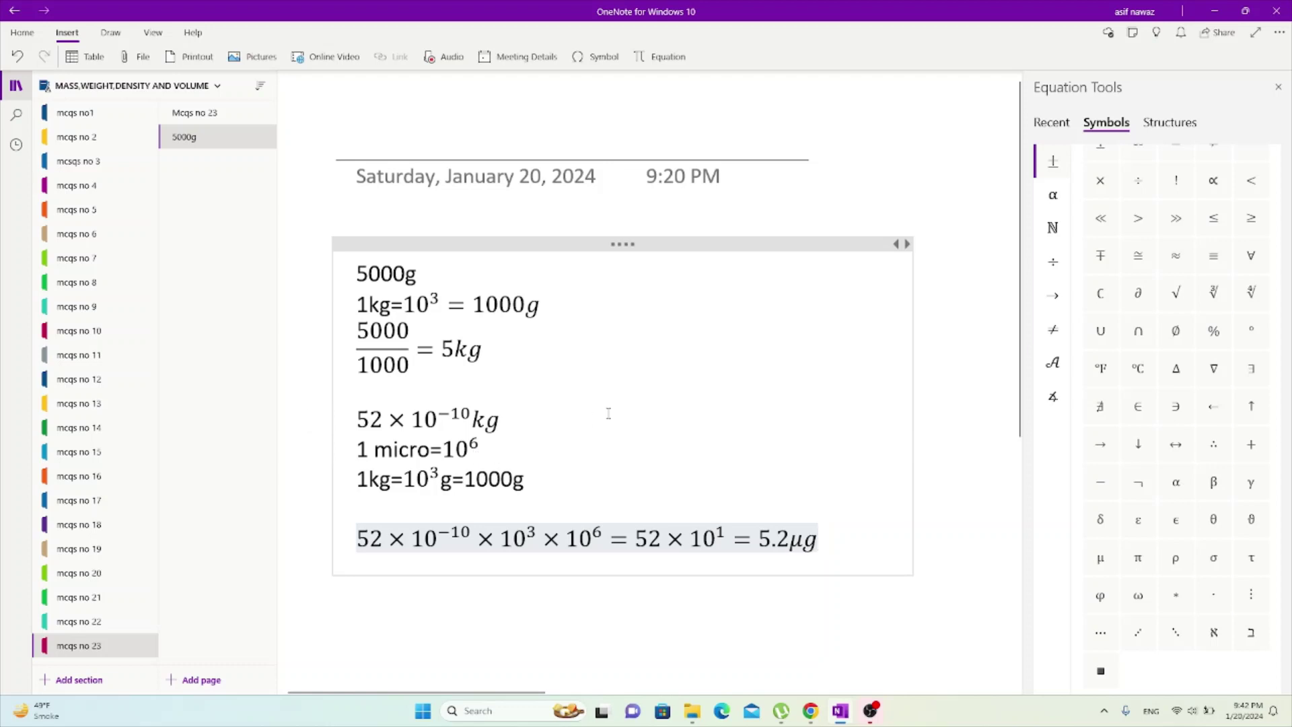
{"action": "scroll", "coordinate": [559, 410], "scroll_direction": "down", "scroll_amount": 2}
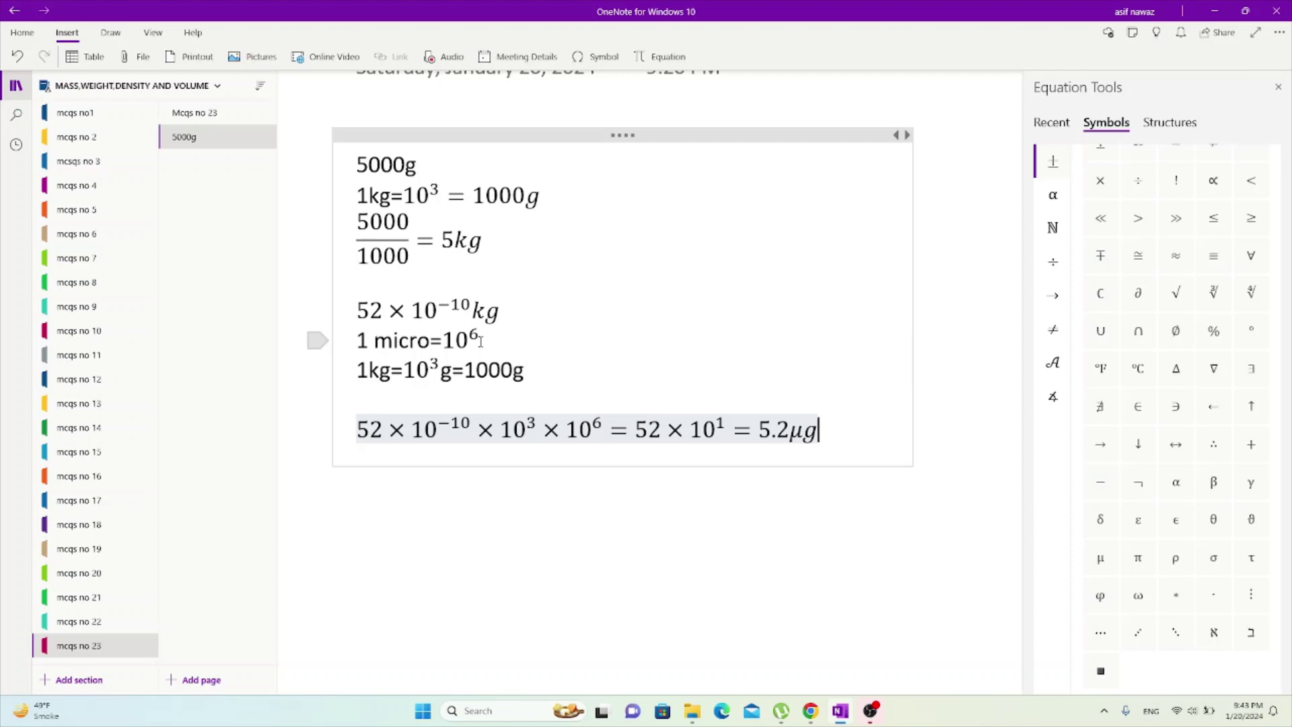
Look up the micro multiplier in the prefix table in Chrome and return to the part (c) calculation in OneNote.
{"action": "left_click", "coordinate": [824, 710]}
{"action": "left_click", "coordinate": [427, 13]}
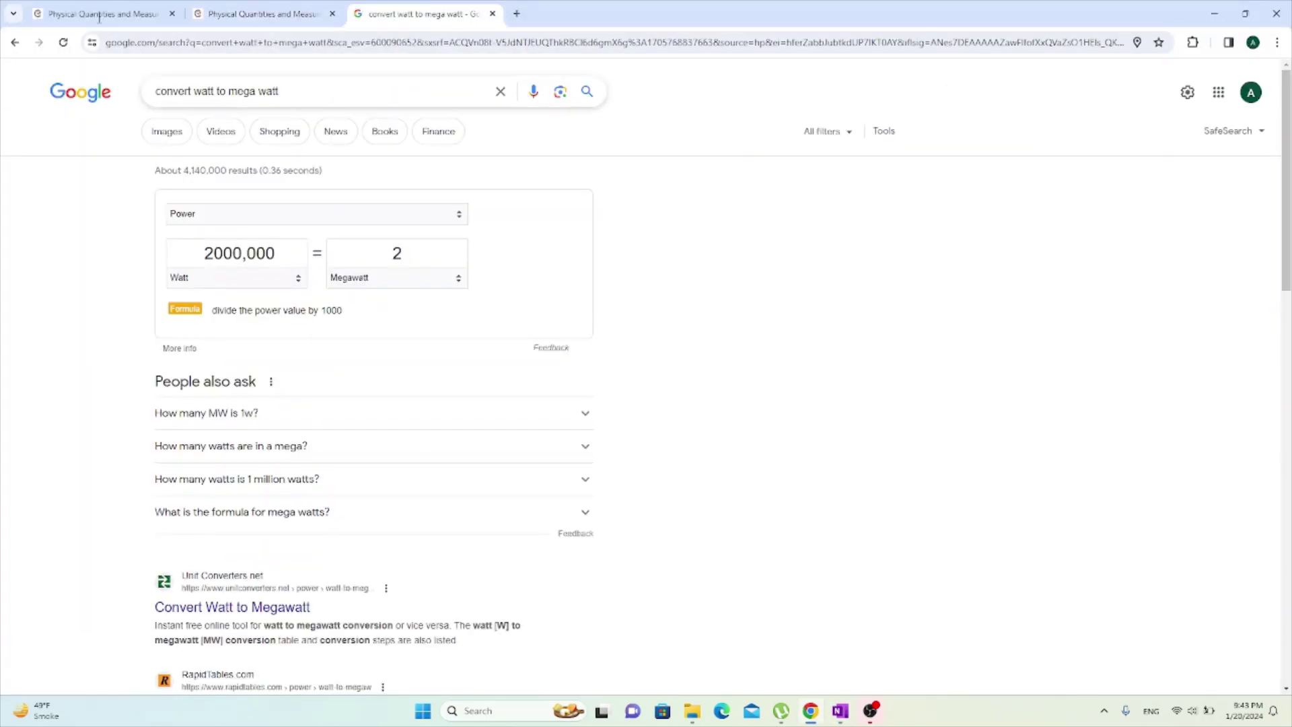
{"action": "left_click", "coordinate": [205, 5]}
{"action": "scroll", "coordinate": [565, 357], "scroll_direction": "up", "scroll_amount": 4}
{"action": "key", "text": "ctrl+Page_Up"}
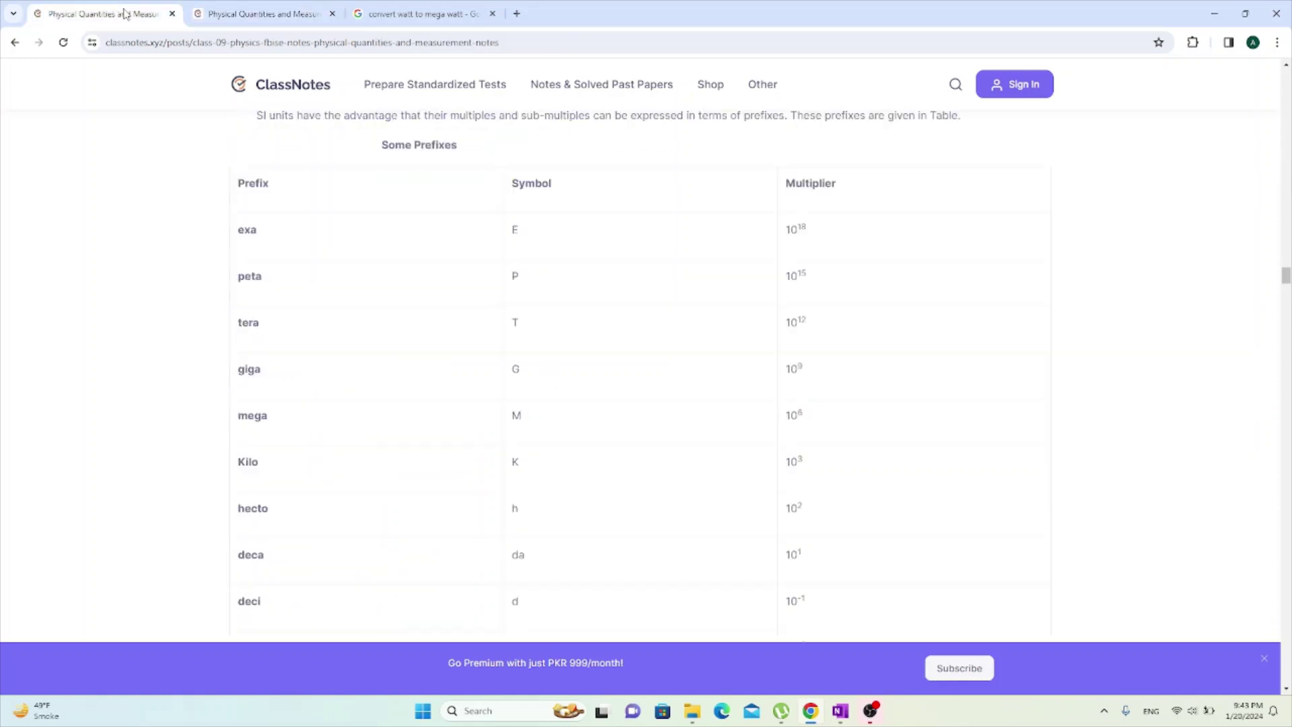
{"action": "scroll", "coordinate": [818, 444], "scroll_direction": "down", "scroll_amount": 4}
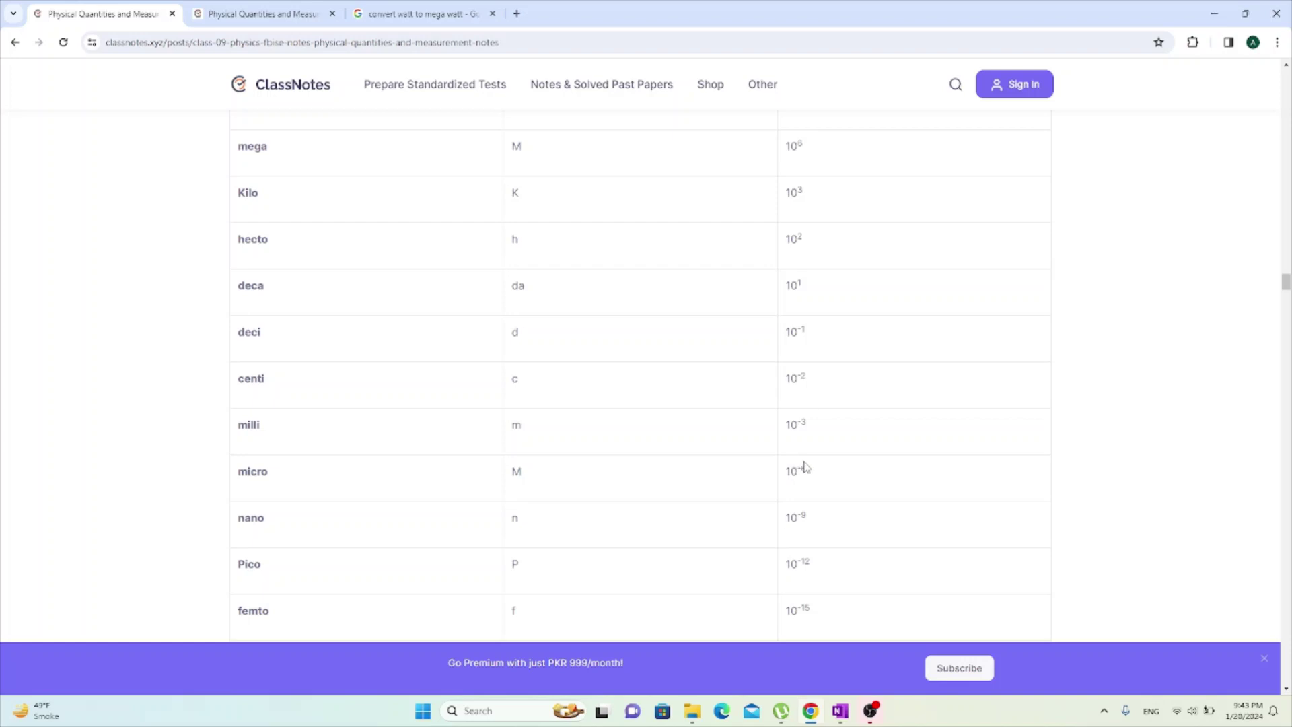
{"action": "left_click", "coordinate": [280, 10]}
{"action": "left_click", "coordinate": [840, 710]}
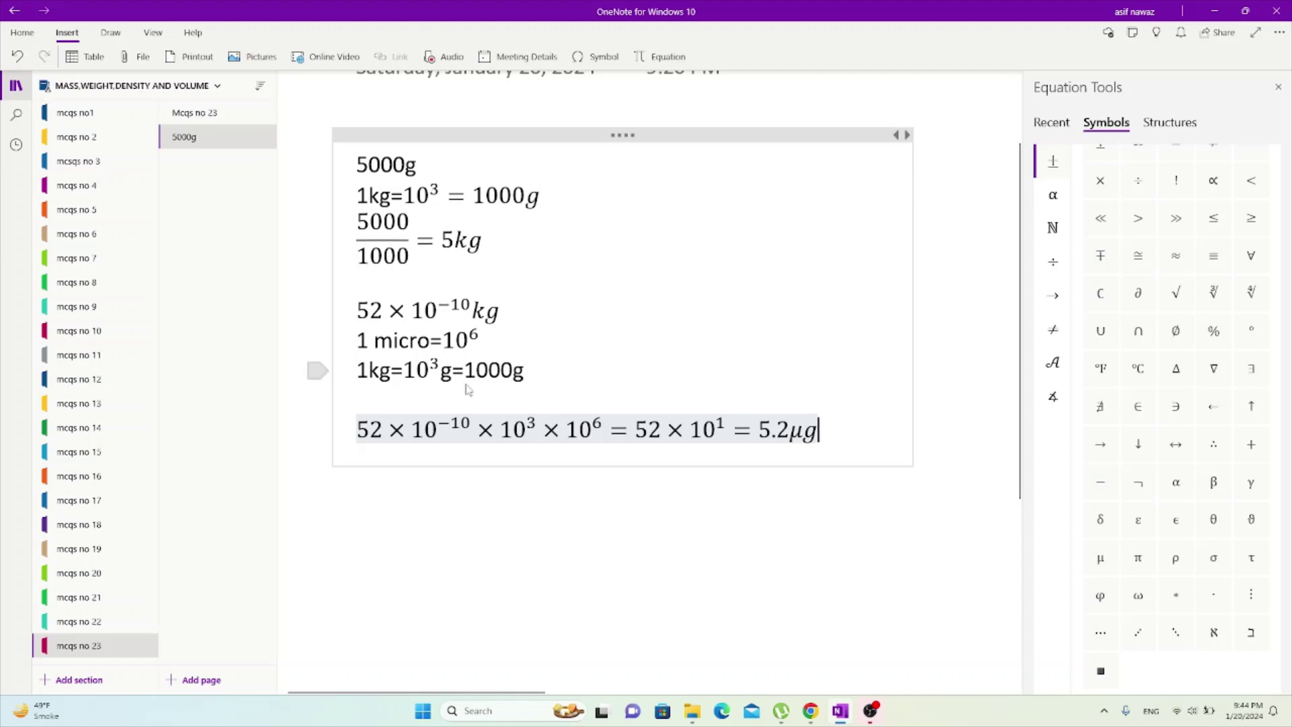
Read the part (d) solution for 225 × 10⁻⁸ s on the problems page in Chrome and switch back to OneNote.
{"action": "left_click", "coordinate": [809, 714]}
{"action": "scroll", "coordinate": [323, 464], "scroll_direction": "down", "scroll_amount": 4}
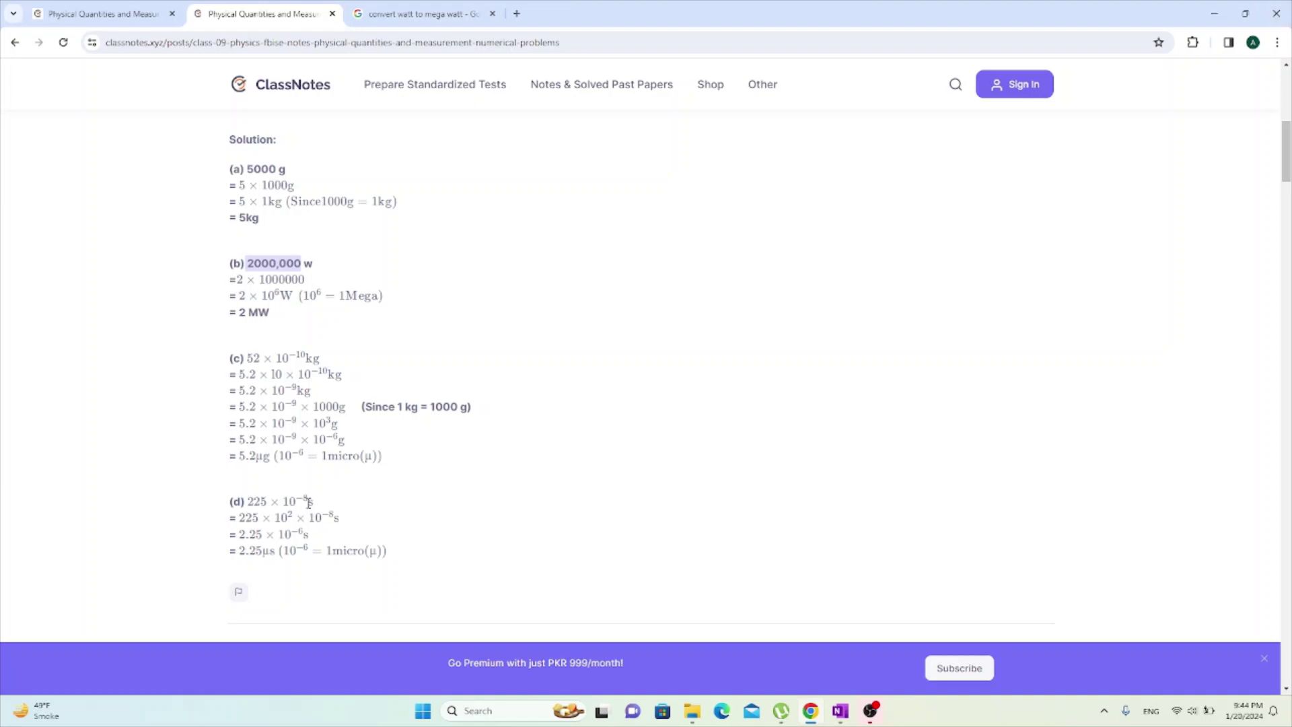
{"action": "scroll", "coordinate": [307, 501], "scroll_direction": "down", "scroll_amount": 1}
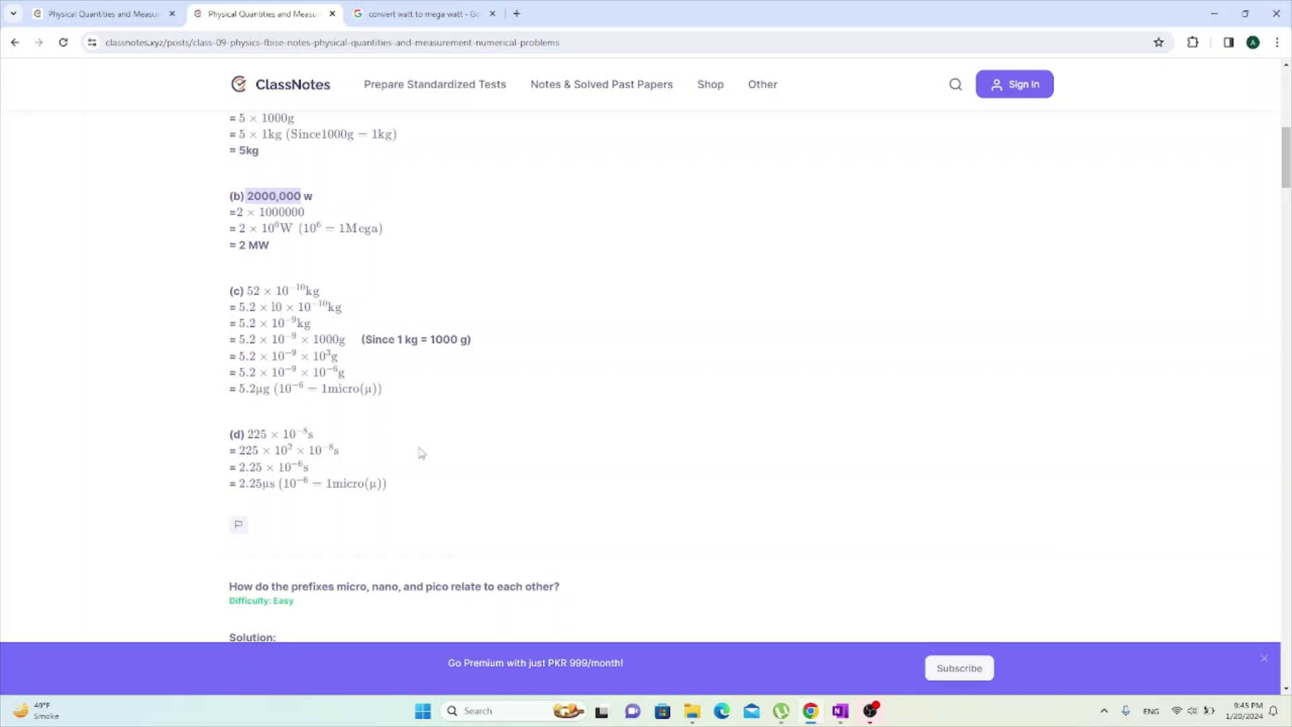
{"action": "left_click", "coordinate": [841, 712]}
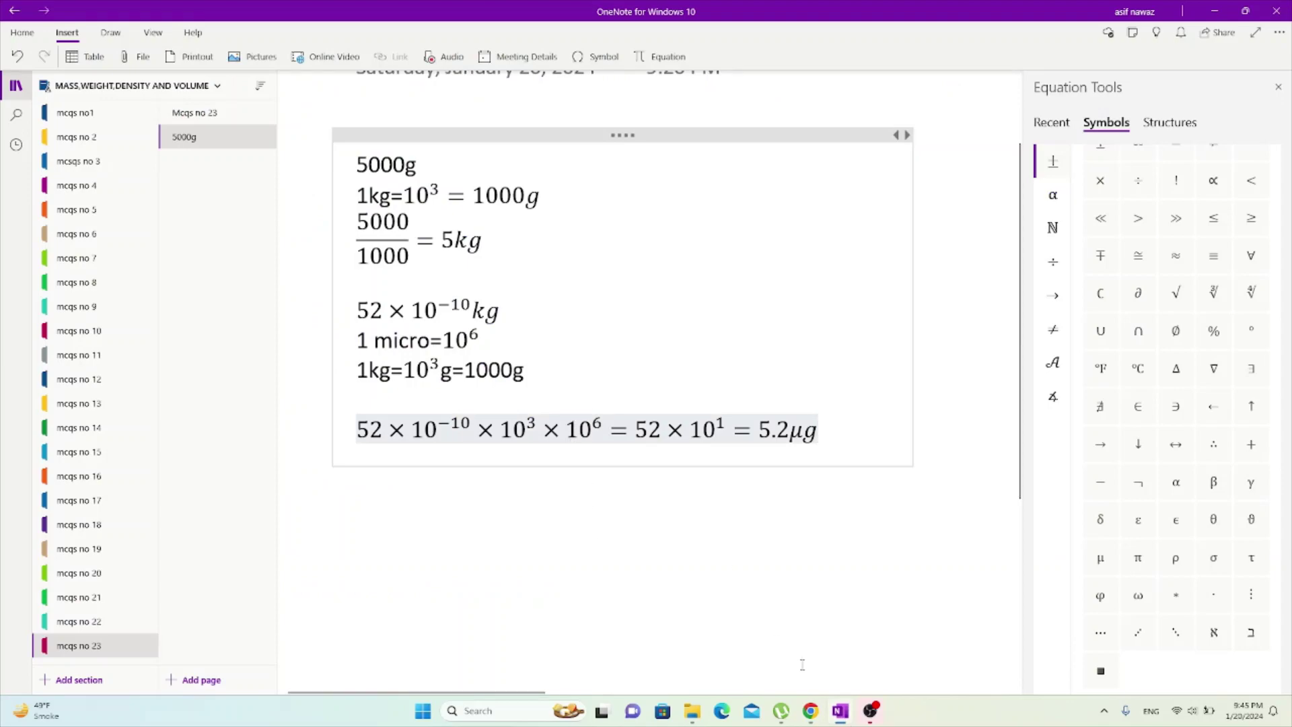
Check the part (d) solution on the problems page in Chrome and return to the 52 × 10⁻¹⁰ kg calculation in OneNote.
{"action": "left_click", "coordinate": [841, 711]}
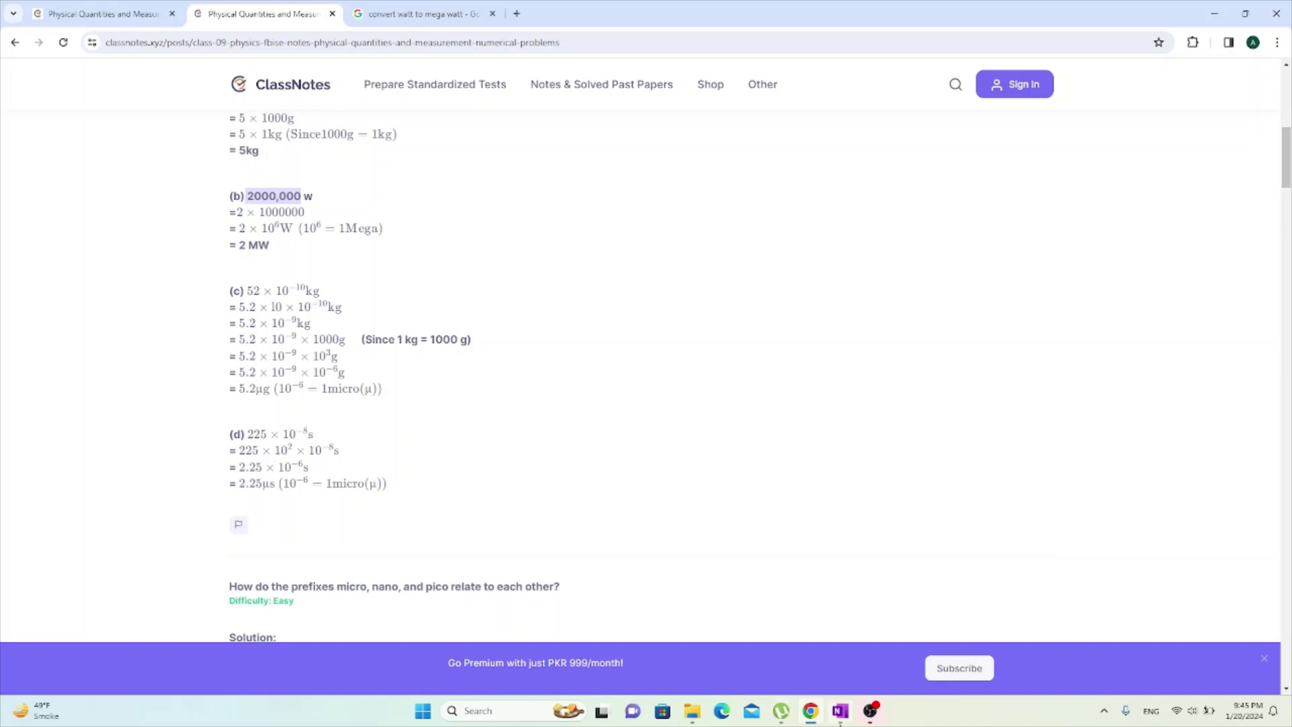
{"action": "mouse_move", "coordinate": [840, 720]}
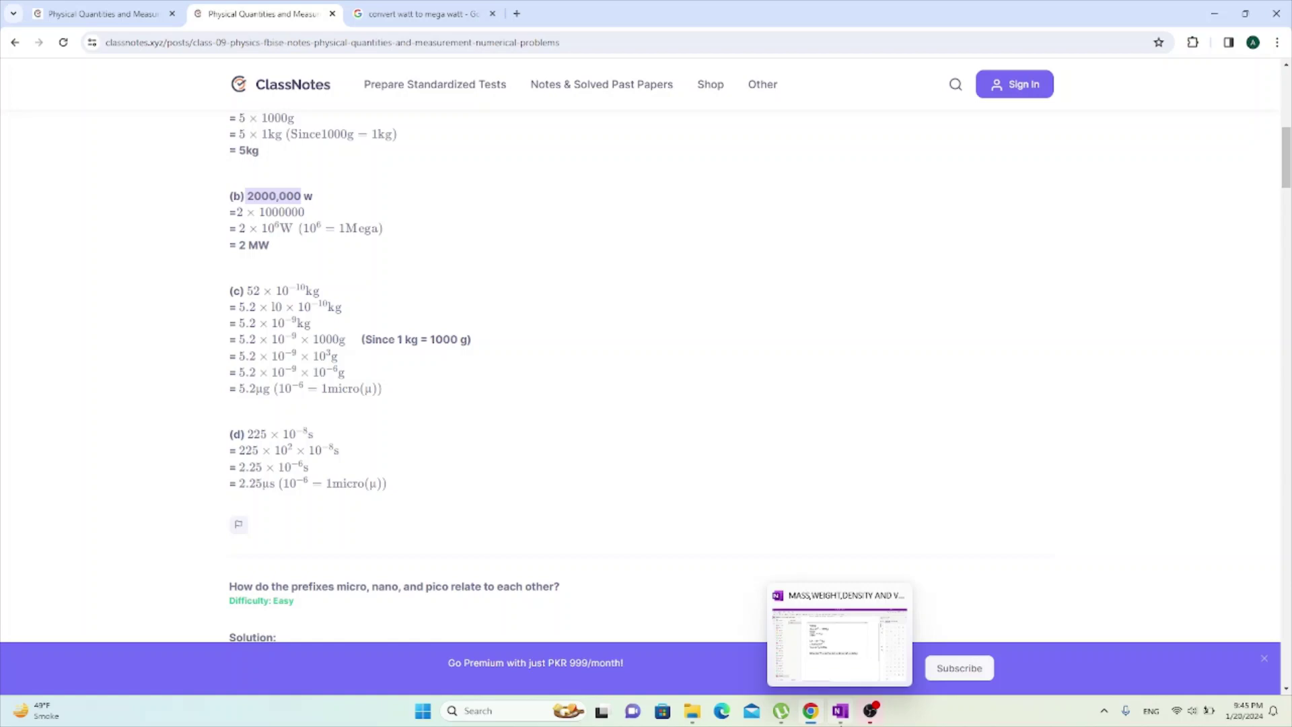
{"action": "left_click", "coordinate": [840, 711]}
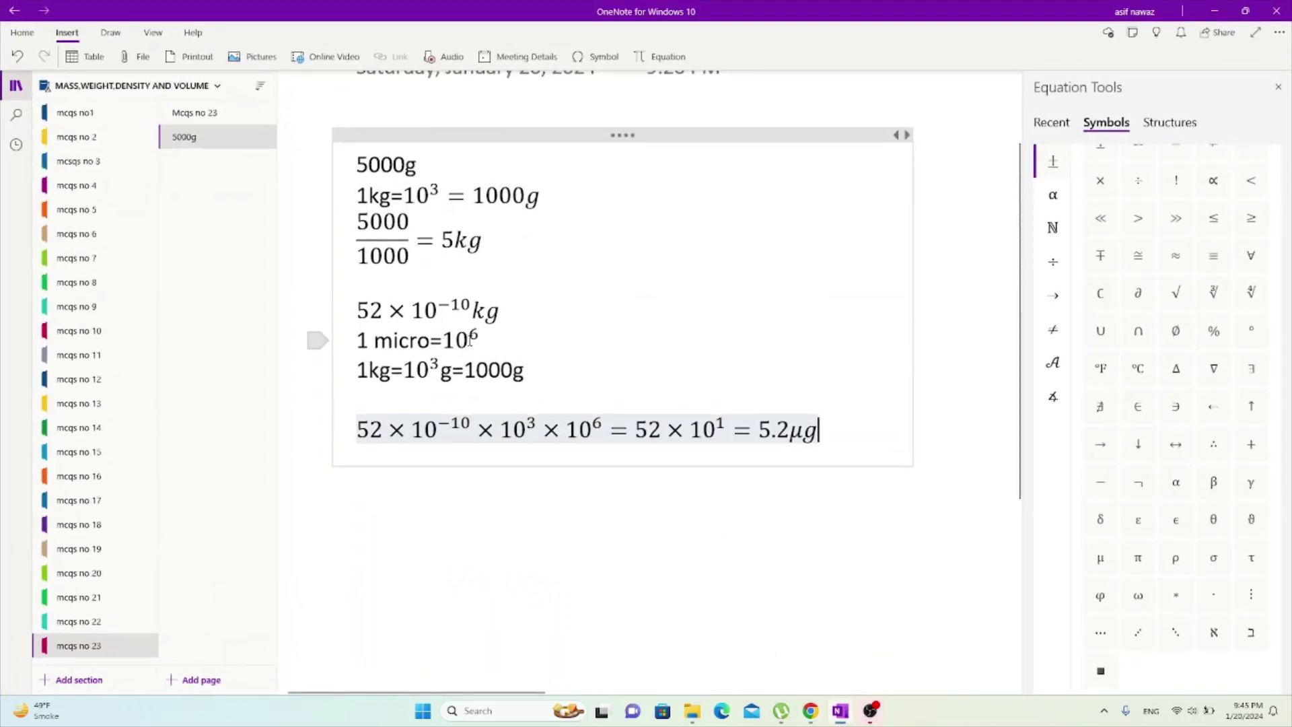
Switch to Chrome and review the prefix problem's parts (a) to (d) and the solution relating micro, nano and pico.
{"action": "mouse_move", "coordinate": [841, 719]}
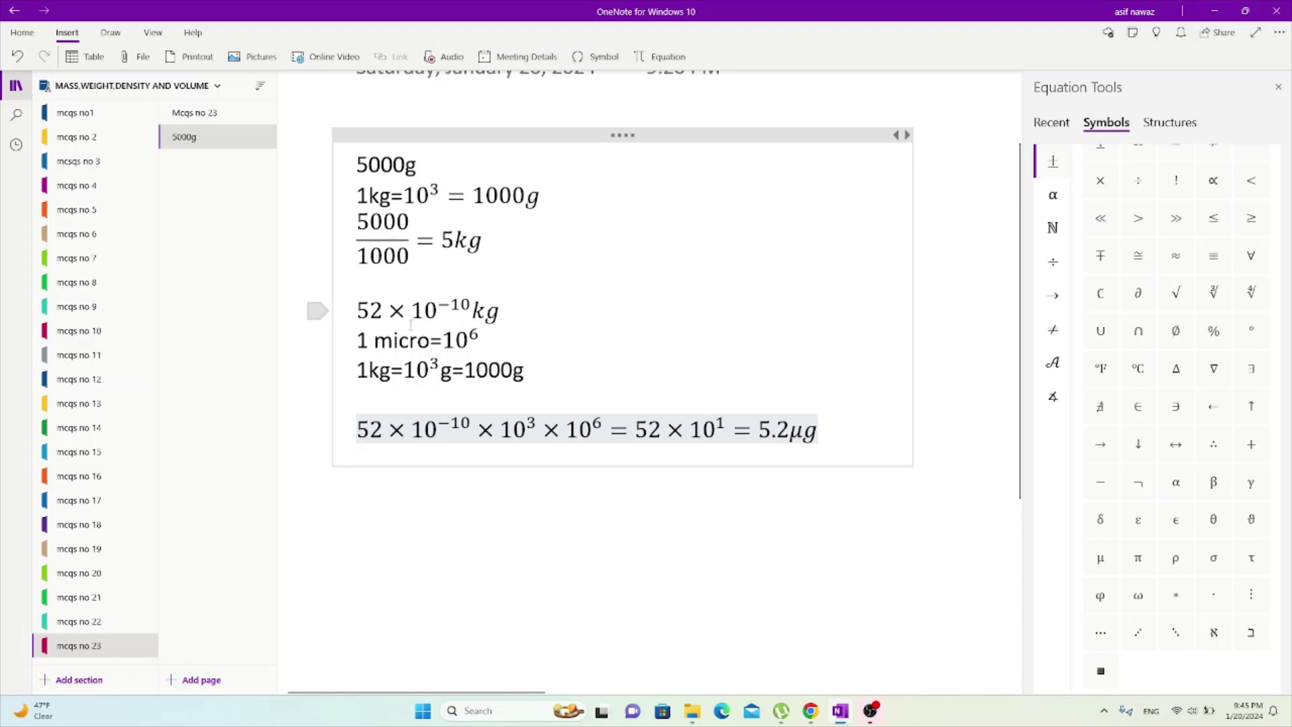
{"action": "left_click", "coordinate": [839, 713]}
{"action": "scroll", "coordinate": [445, 467], "scroll_direction": "down", "scroll_amount": 5}
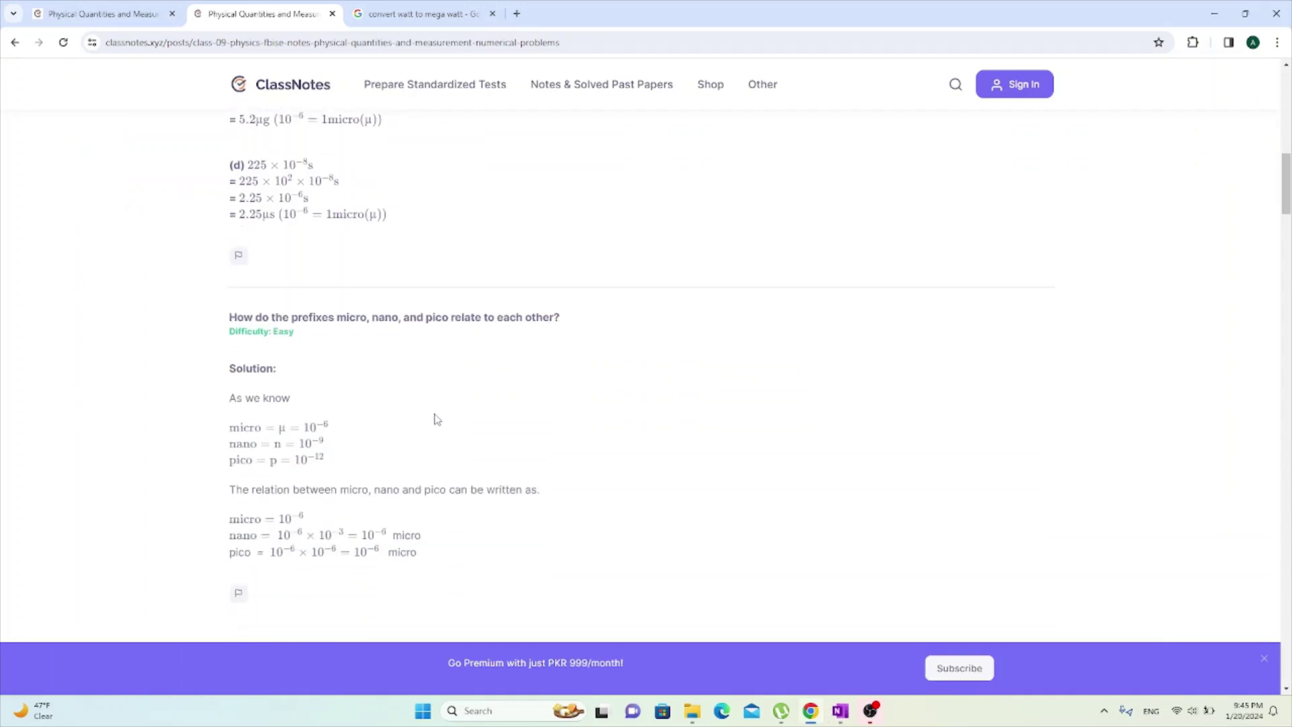
{"action": "scroll", "coordinate": [436, 419], "scroll_direction": "up", "scroll_amount": 9}
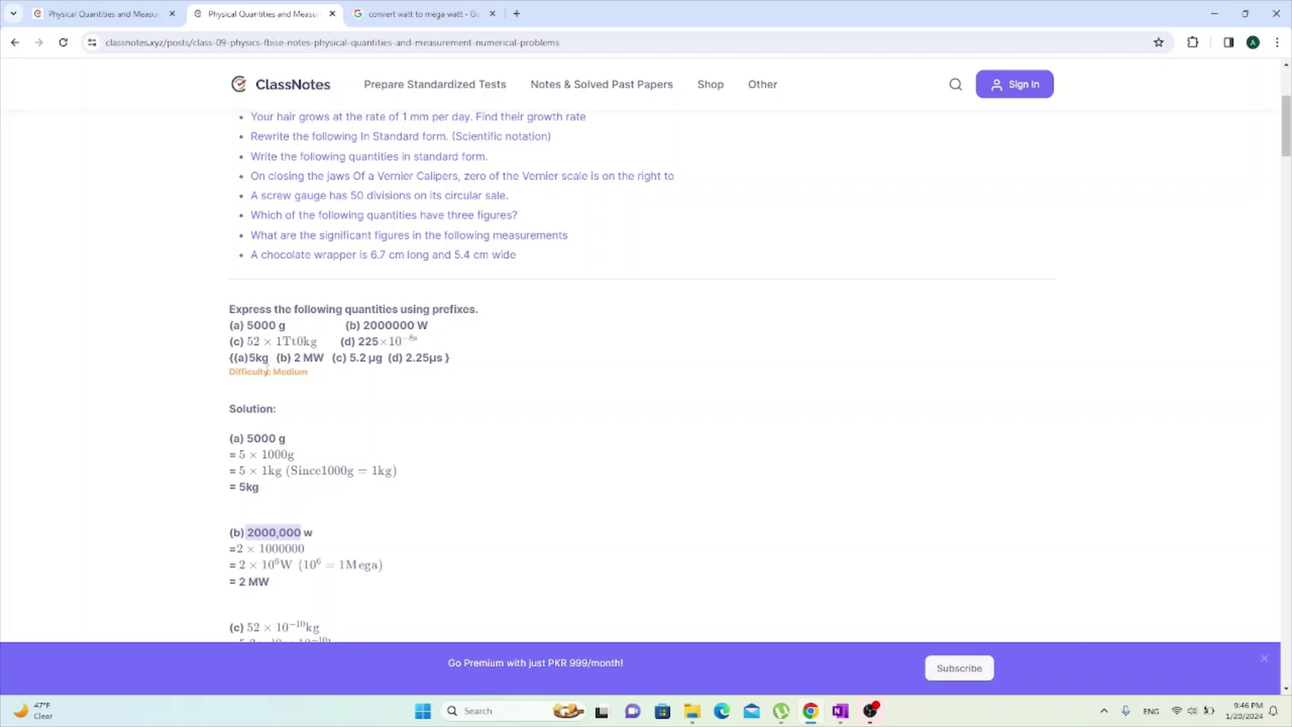
{"action": "scroll", "coordinate": [550, 322], "scroll_direction": "down", "scroll_amount": 8}
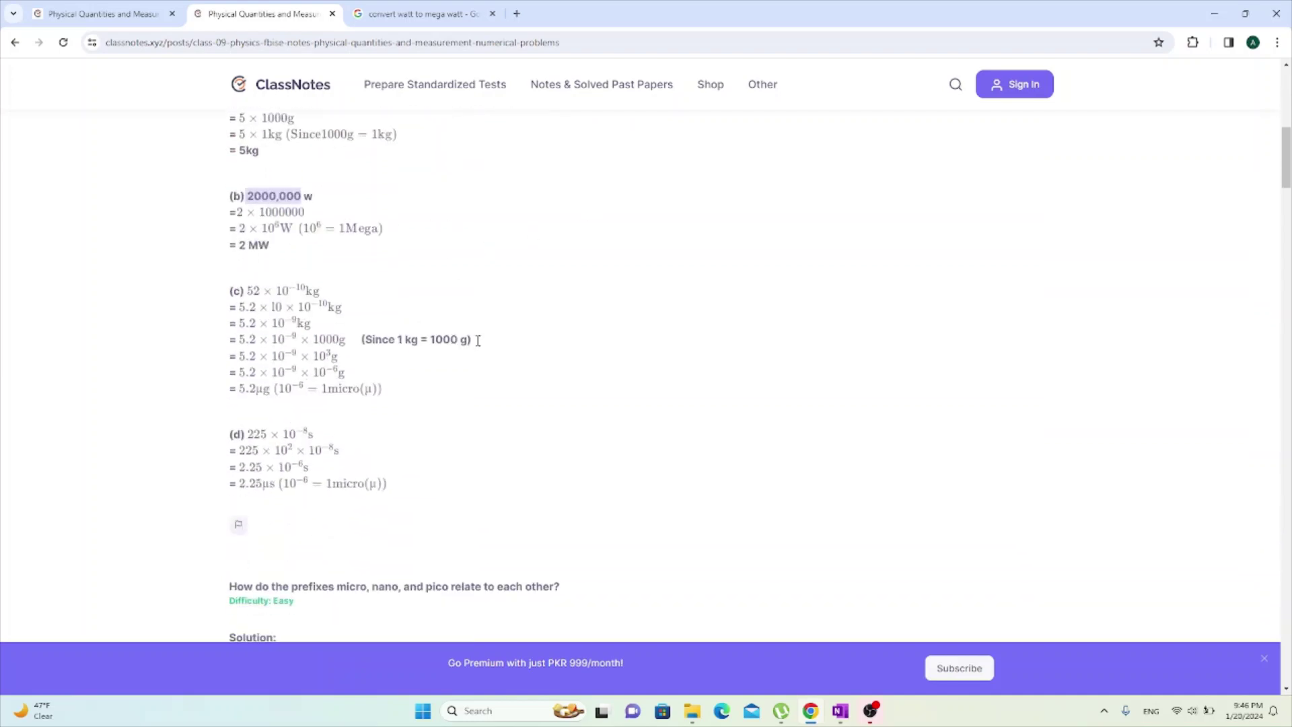
{"action": "scroll", "coordinate": [549, 323], "scroll_direction": "down", "scroll_amount": 1}
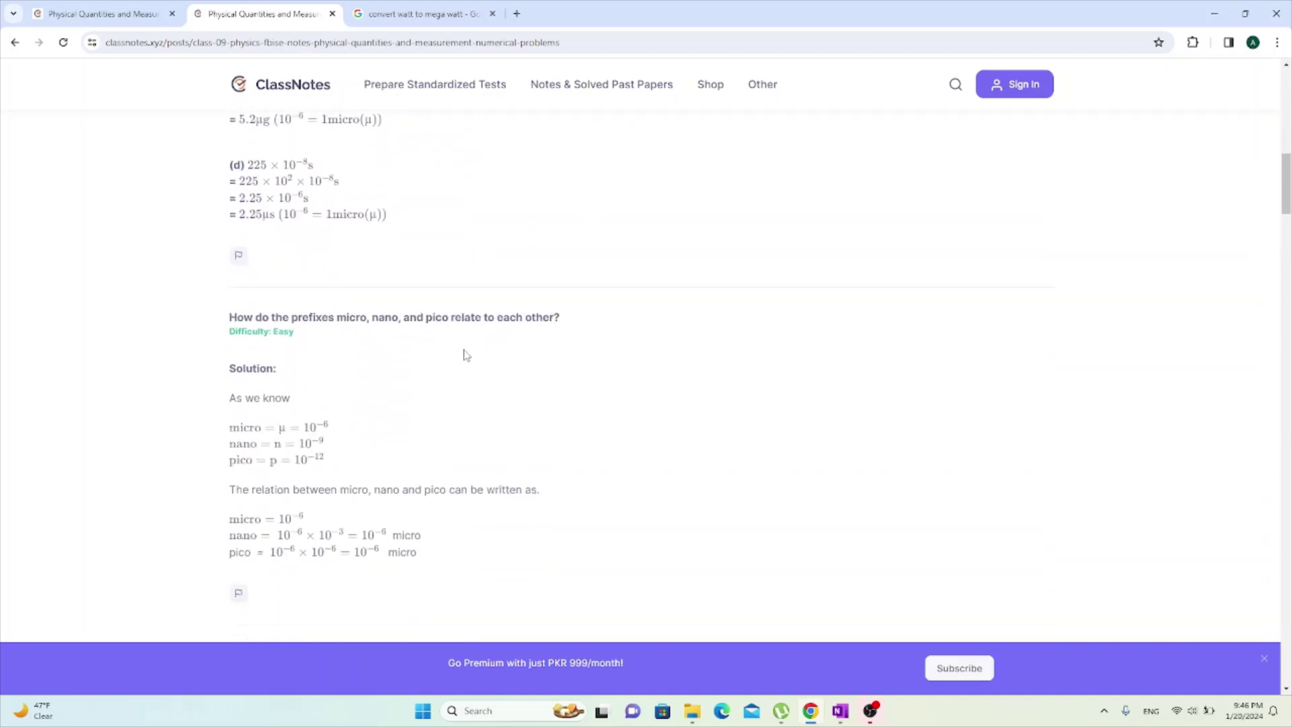
{"action": "scroll", "coordinate": [368, 361], "scroll_direction": "down", "scroll_amount": 1}
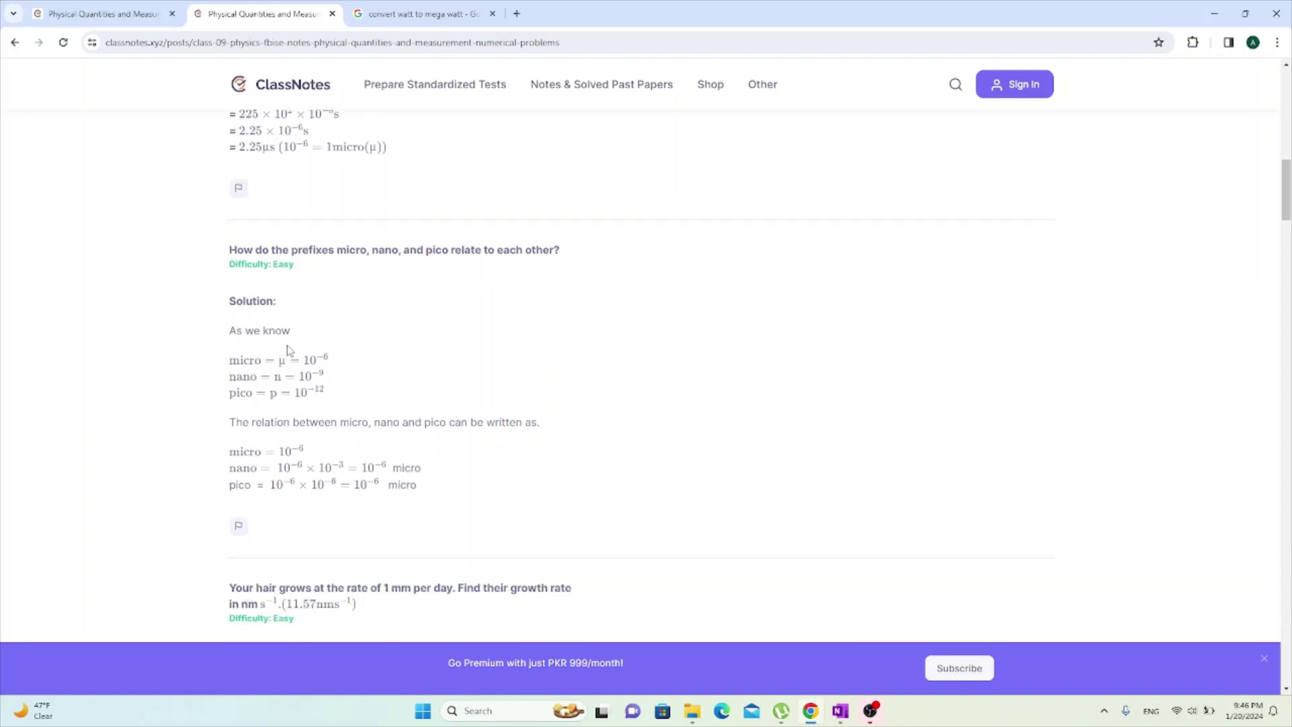
{"action": "scroll", "coordinate": [336, 342], "scroll_direction": "up", "scroll_amount": 1}
{"action": "scroll", "coordinate": [344, 337], "scroll_direction": "up", "scroll_amount": 4}
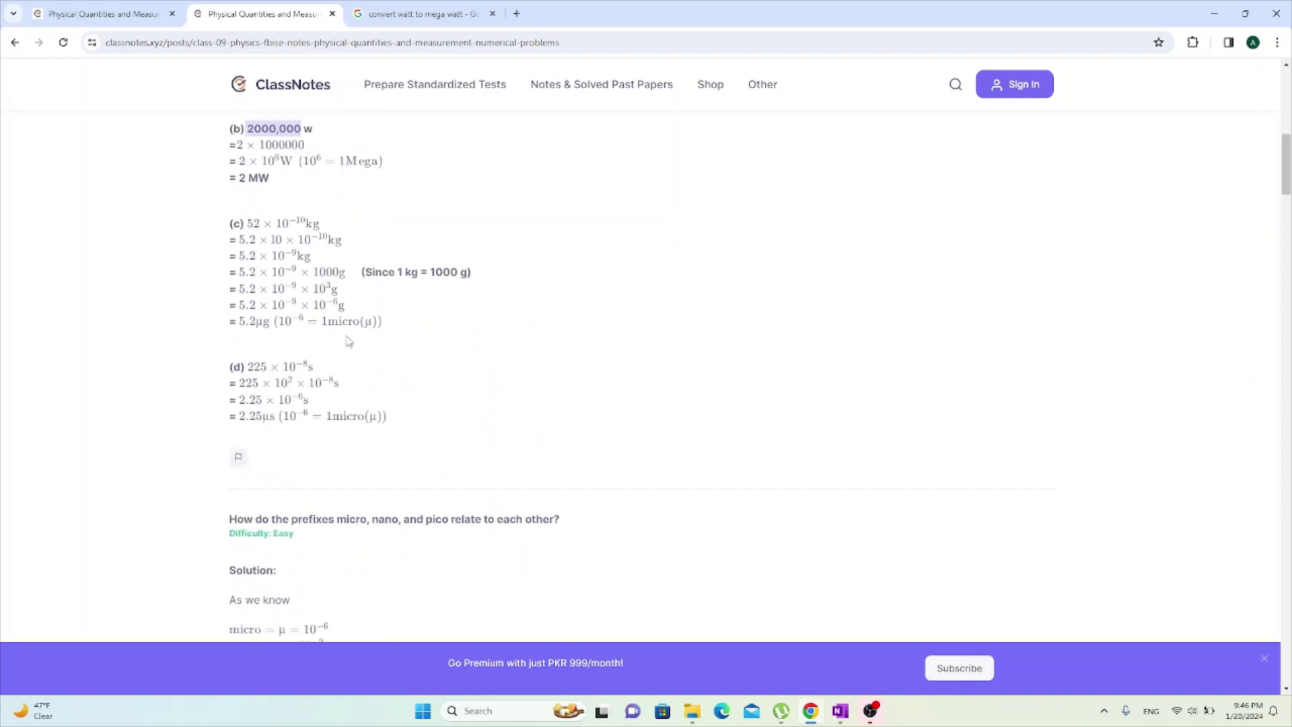